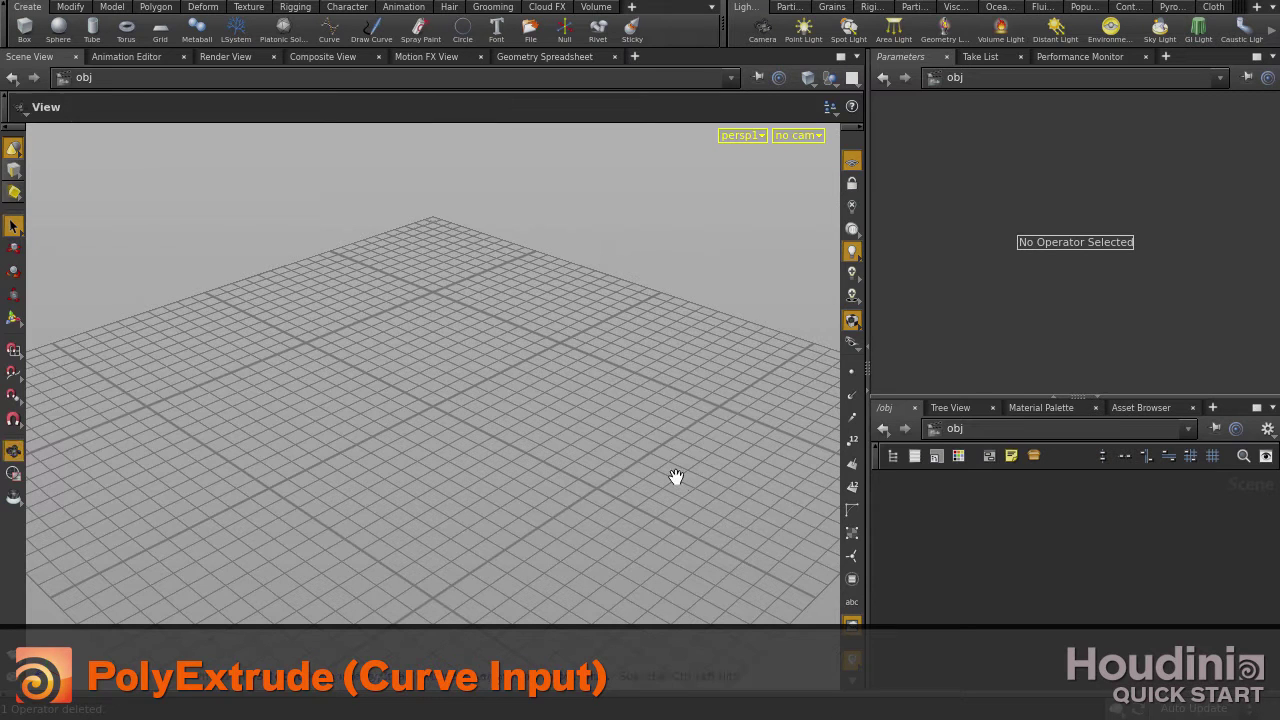
Draw an open NURBS curve in the top view, rising through an S-bend and curling into a spiral at its end.
key(s)
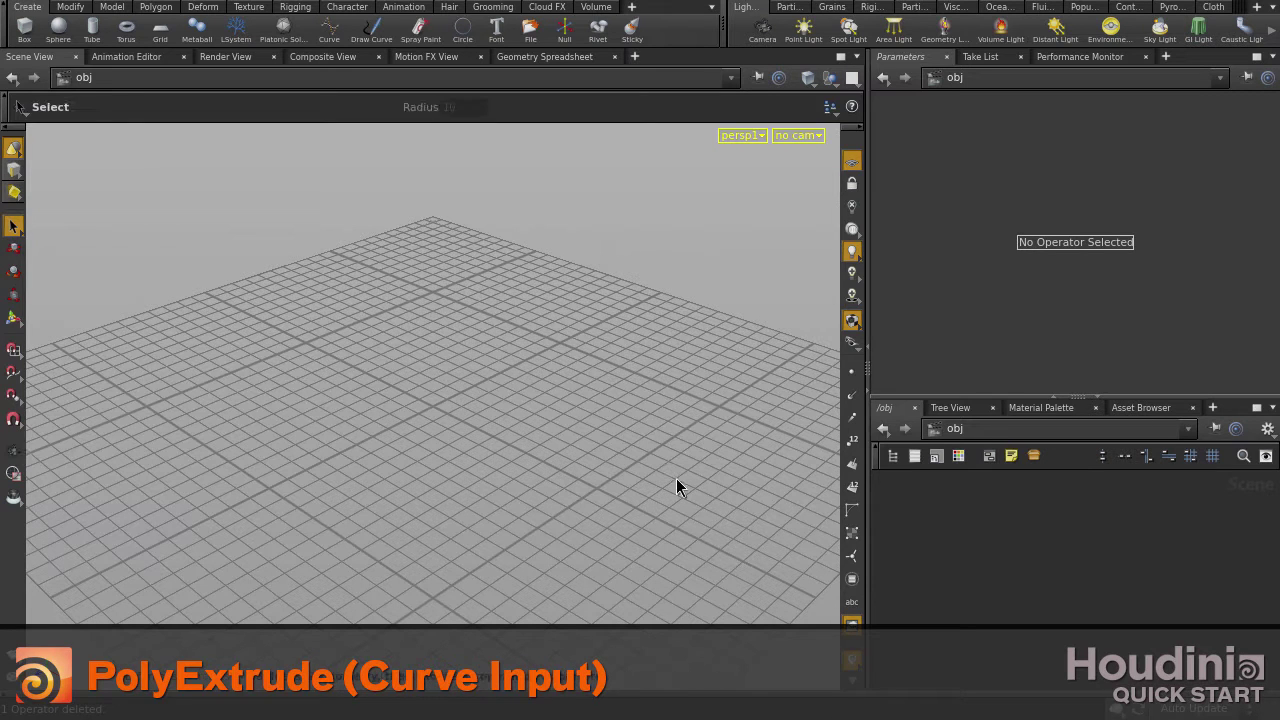
key(space+2)
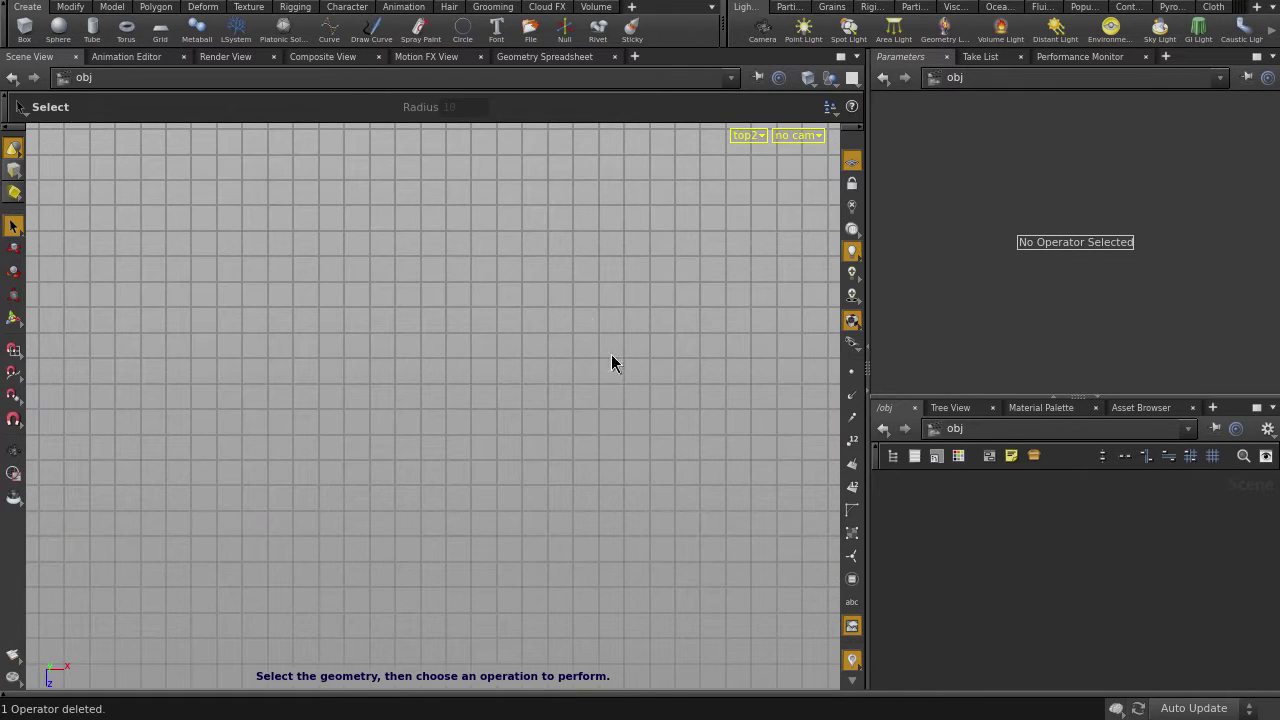
click(330, 30)
click(196, 106)
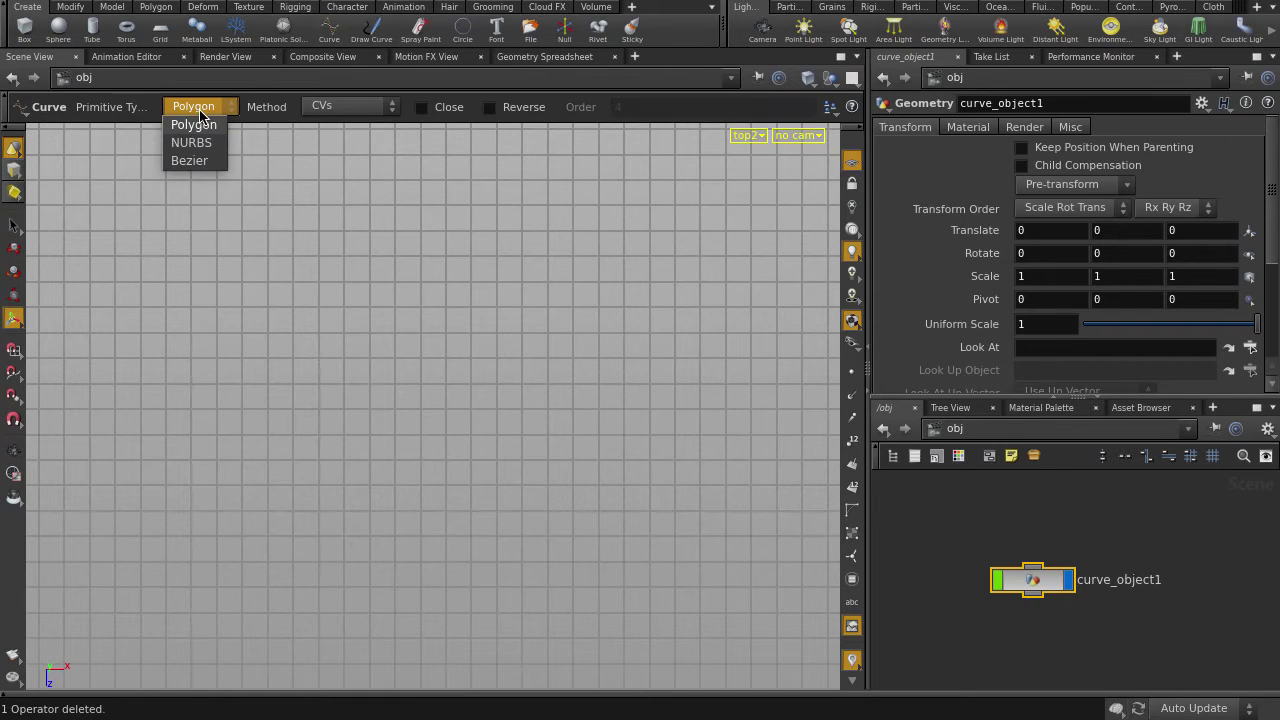
click(203, 141)
click(473, 610)
click(464, 571)
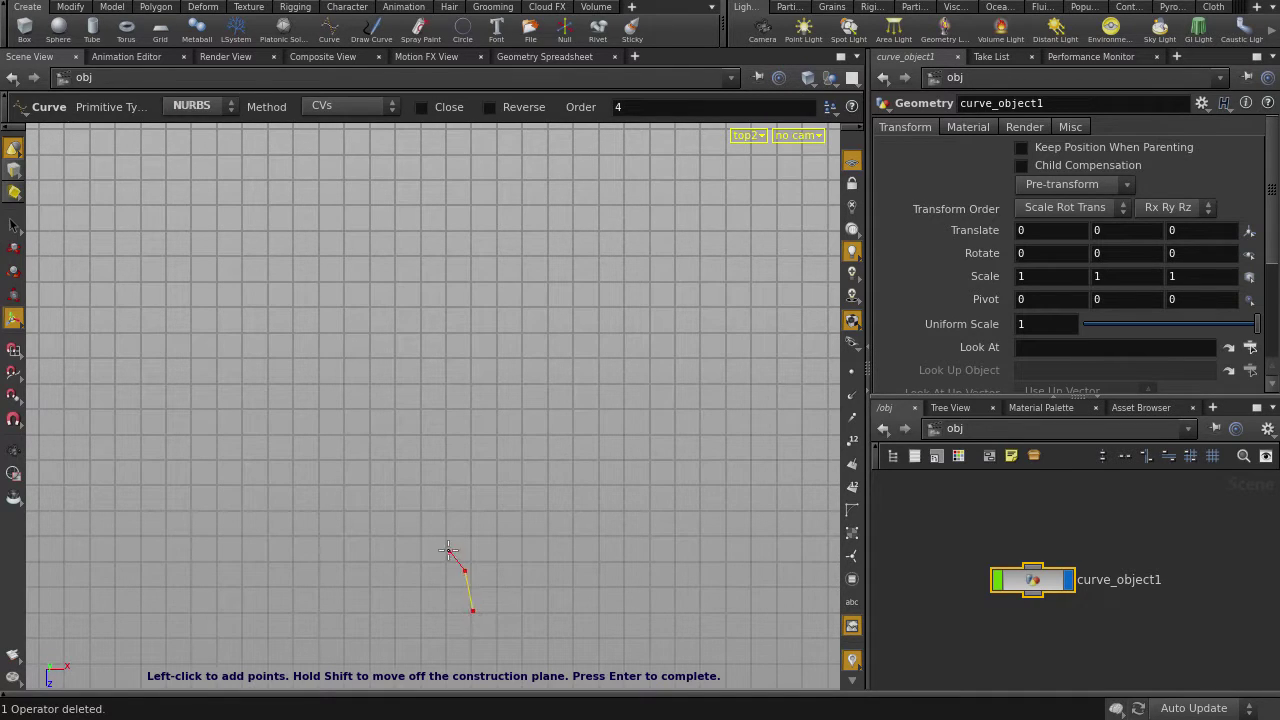
click(445, 540)
click(467, 502)
click(530, 470)
click(571, 416)
click(576, 352)
click(556, 298)
click(430, 248)
click(375, 281)
click(360, 339)
click(372, 371)
click(405, 395)
click(463, 390)
click(489, 363)
click(489, 338)
key(Return)
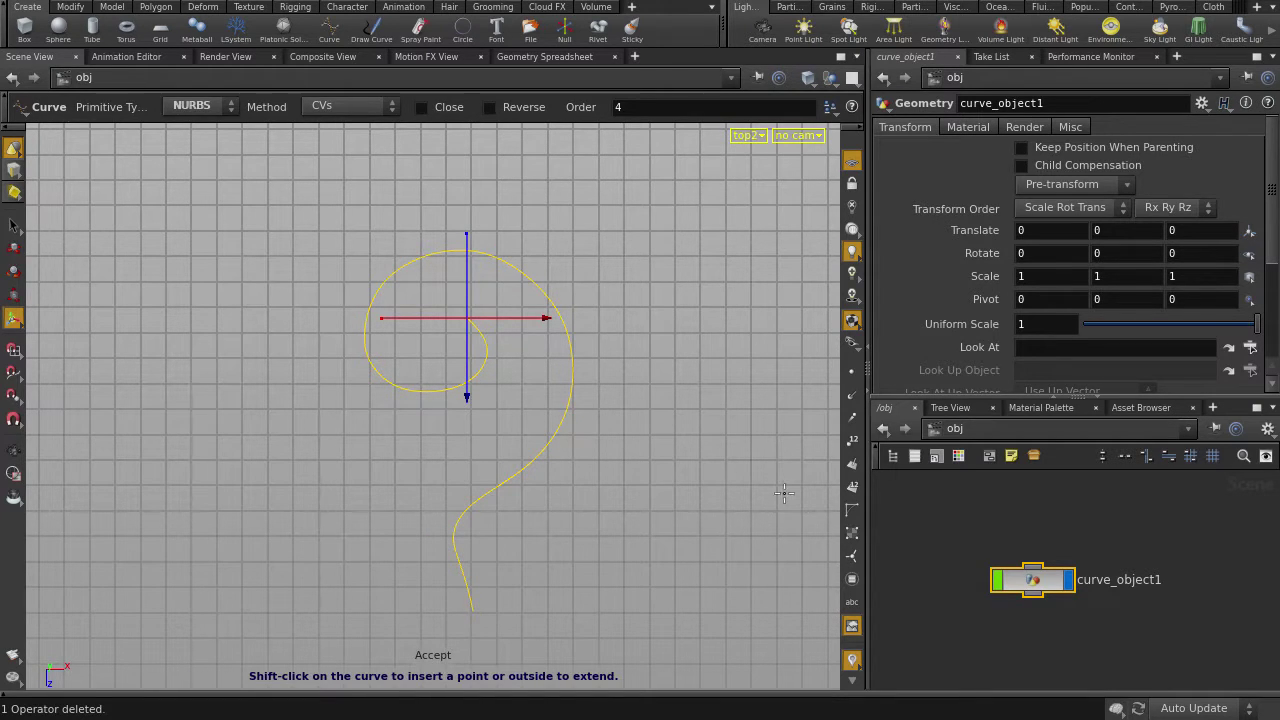
Enter the curve object's geometry network and add a Box node beside the curve node.
double_click(1026, 580)
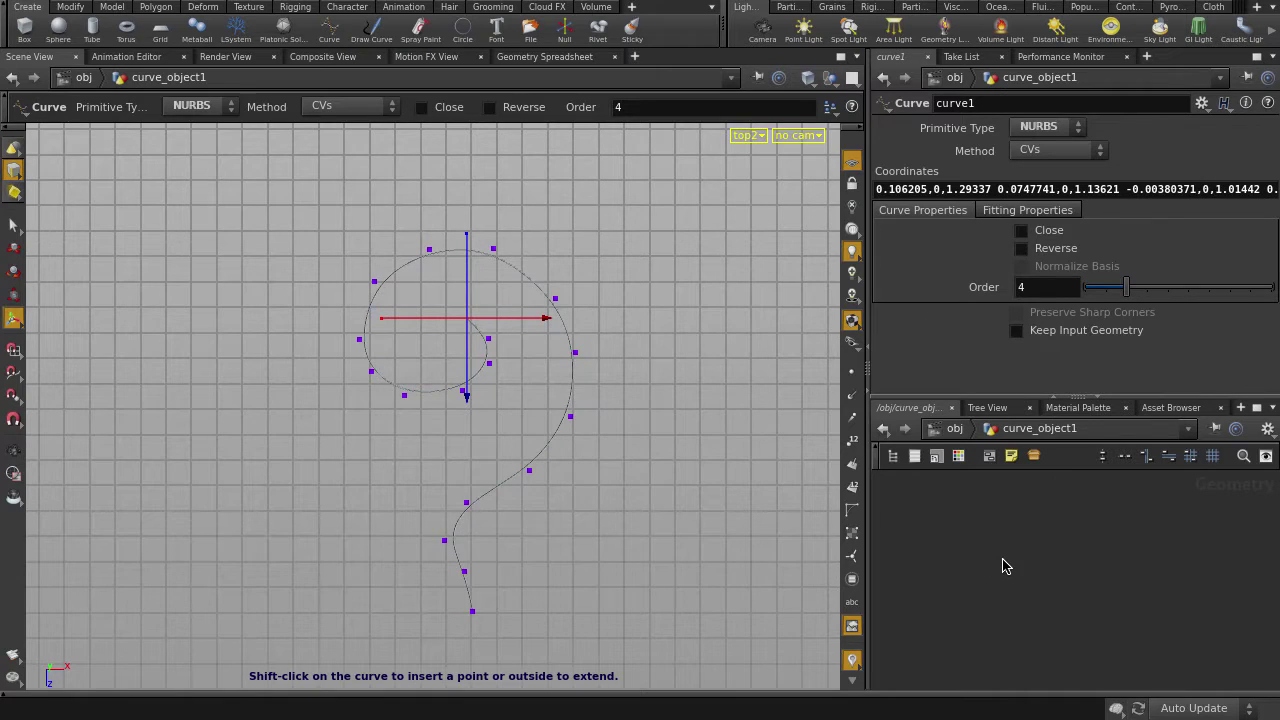
key(Tab)
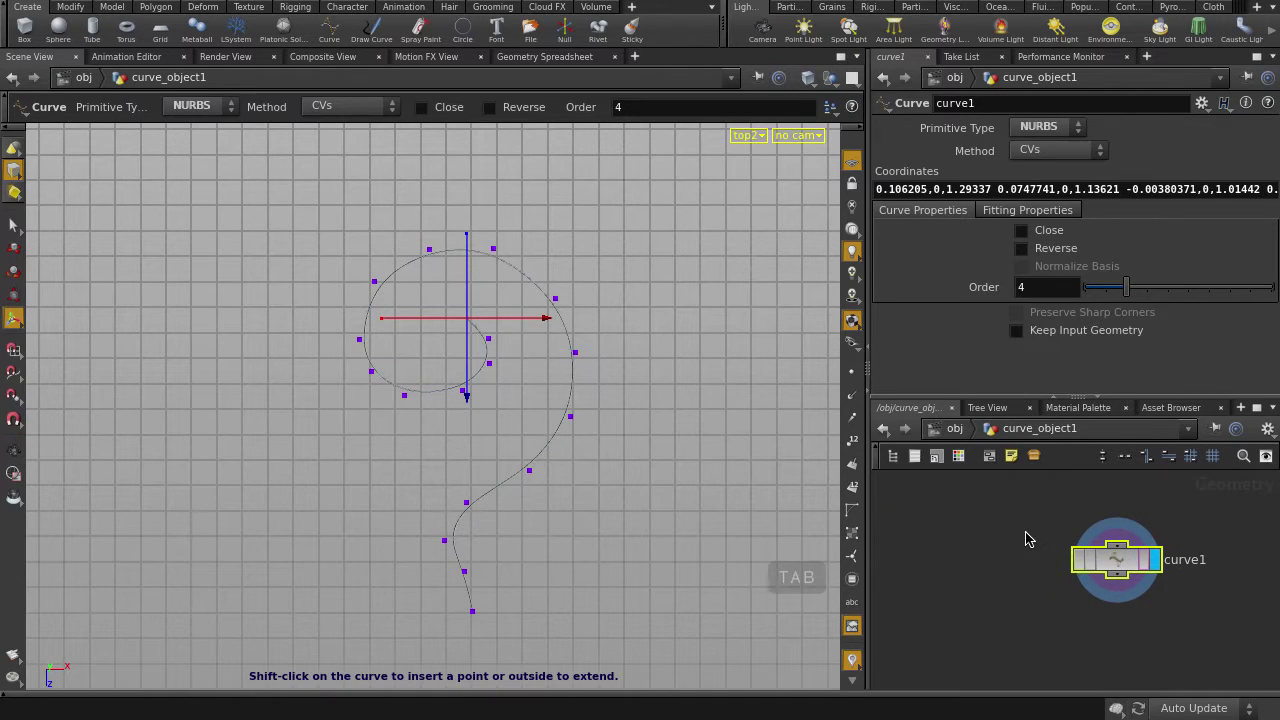
text(box)
key(Return)
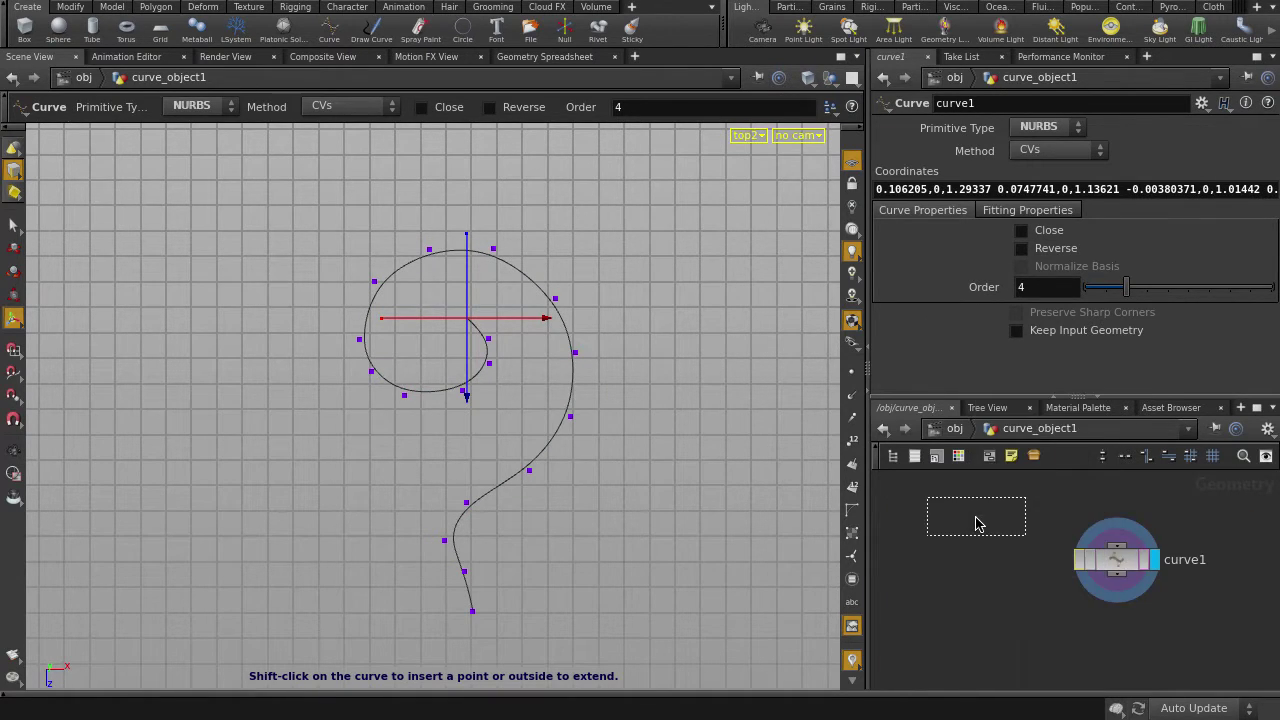
click(977, 523)
Show the points, snap the box's center onto the curve's start point and set its Uniform Scale to 0.1.
click(849, 375)
key(v)
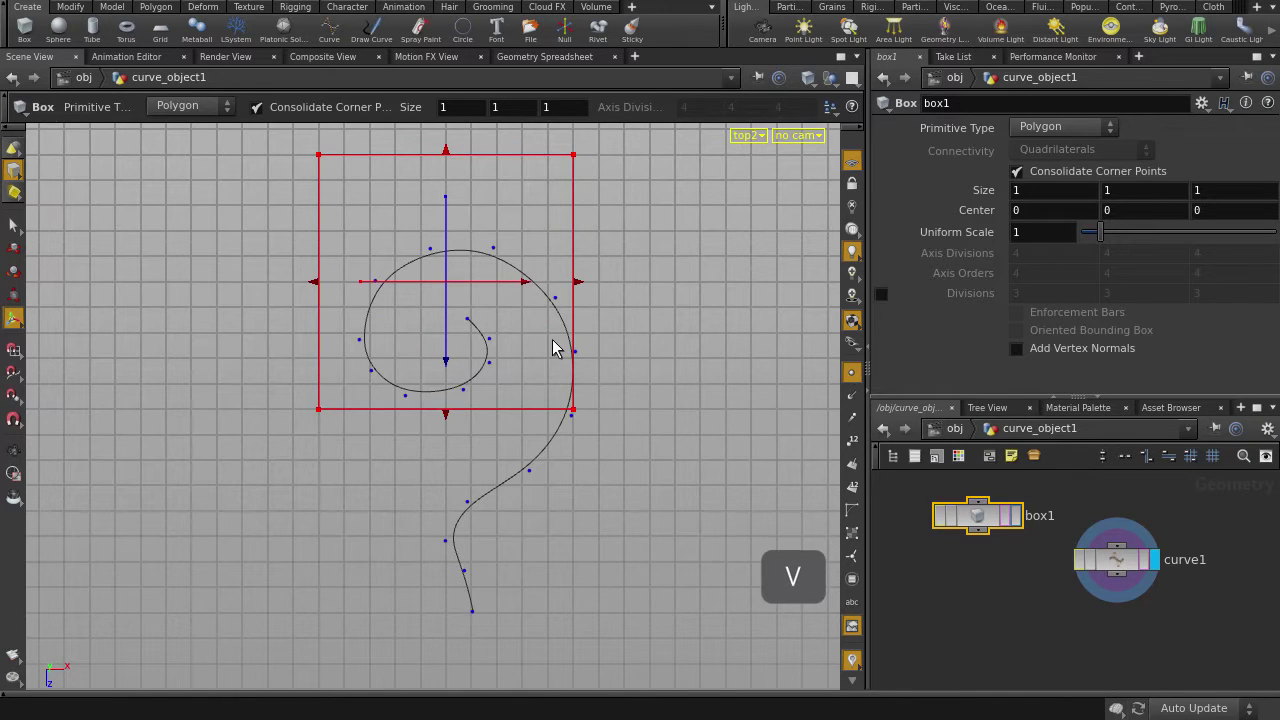
drag(449, 283, 477, 614)
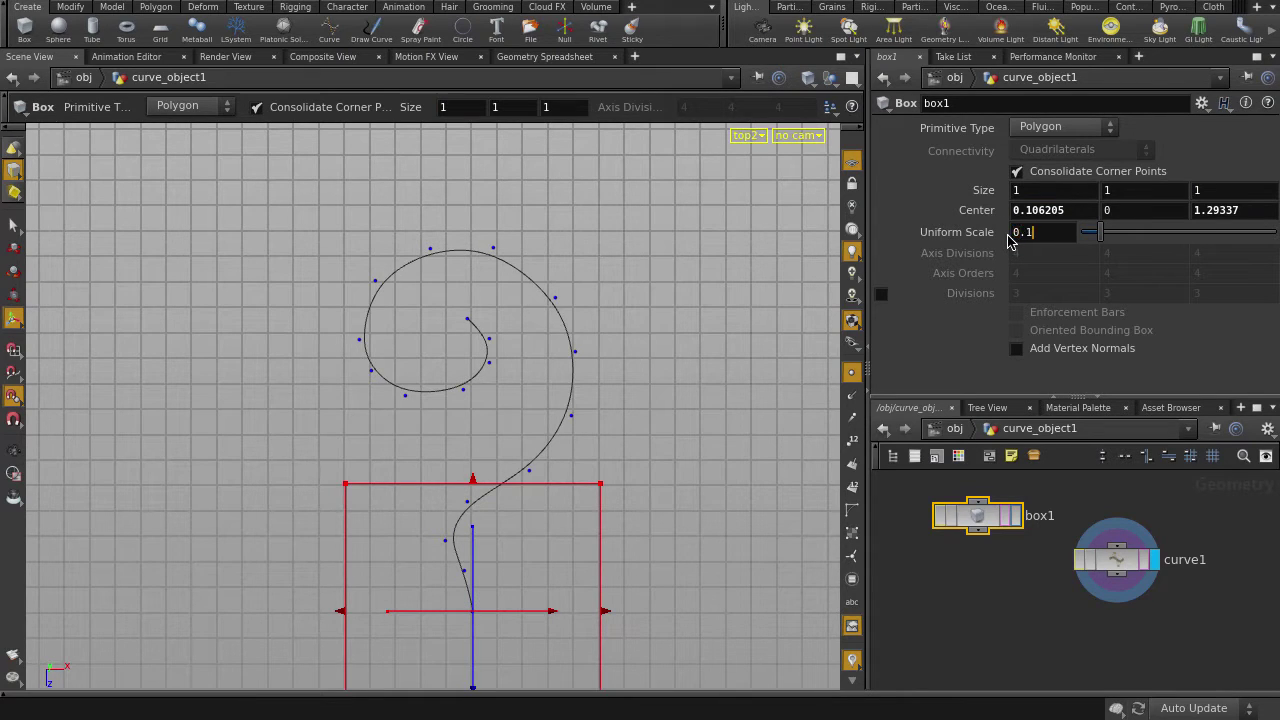
text(0.1)
key(Return)
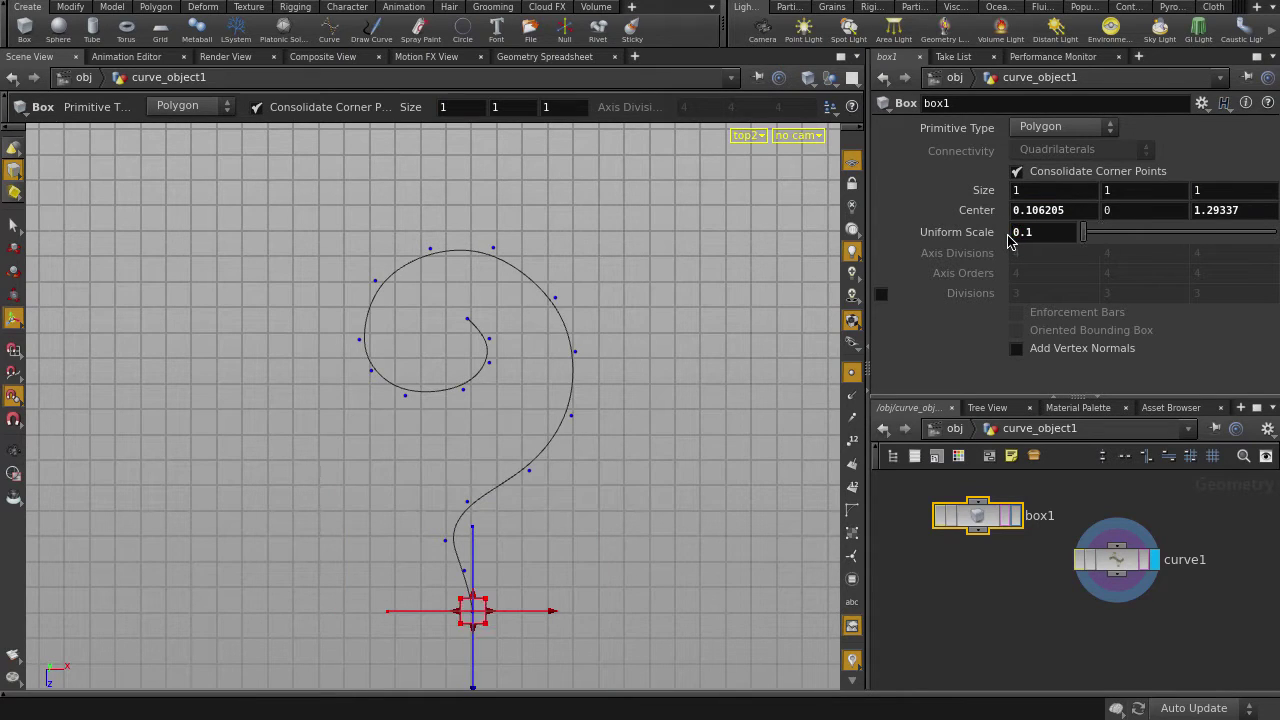
Display the box node in the perspective view with point display turned off.
click(1016, 517)
key(space)
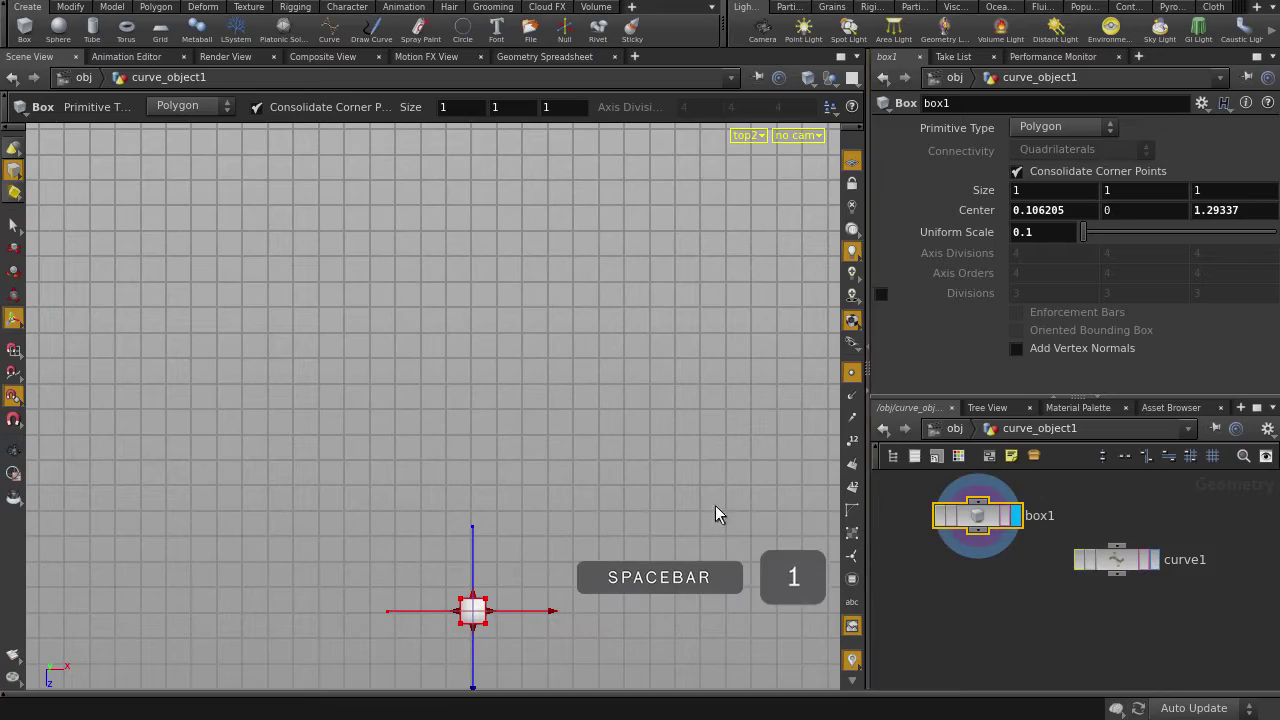
key(1)
drag(469, 466, 349, 366)
right_drag(349, 366, 854, 409)
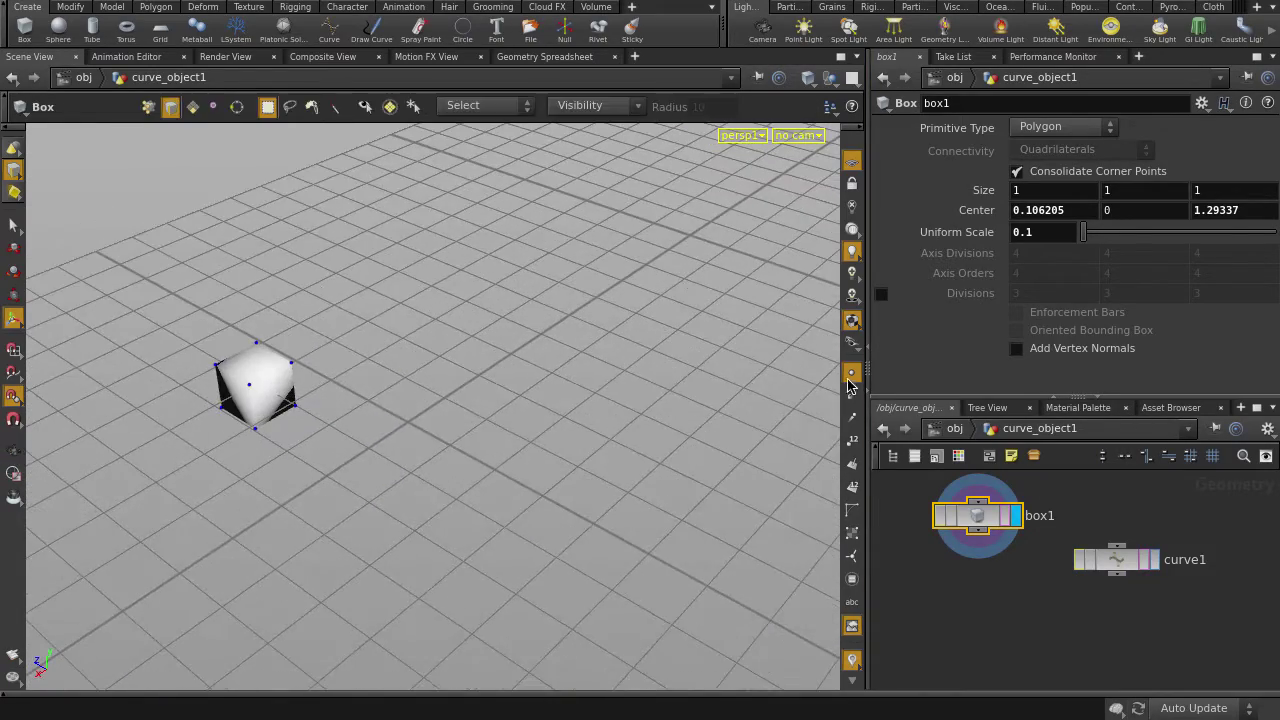
click(853, 376)
Hide the reference grid and apply PolyExtrude to the box's side face that points along the curve.
key(4)
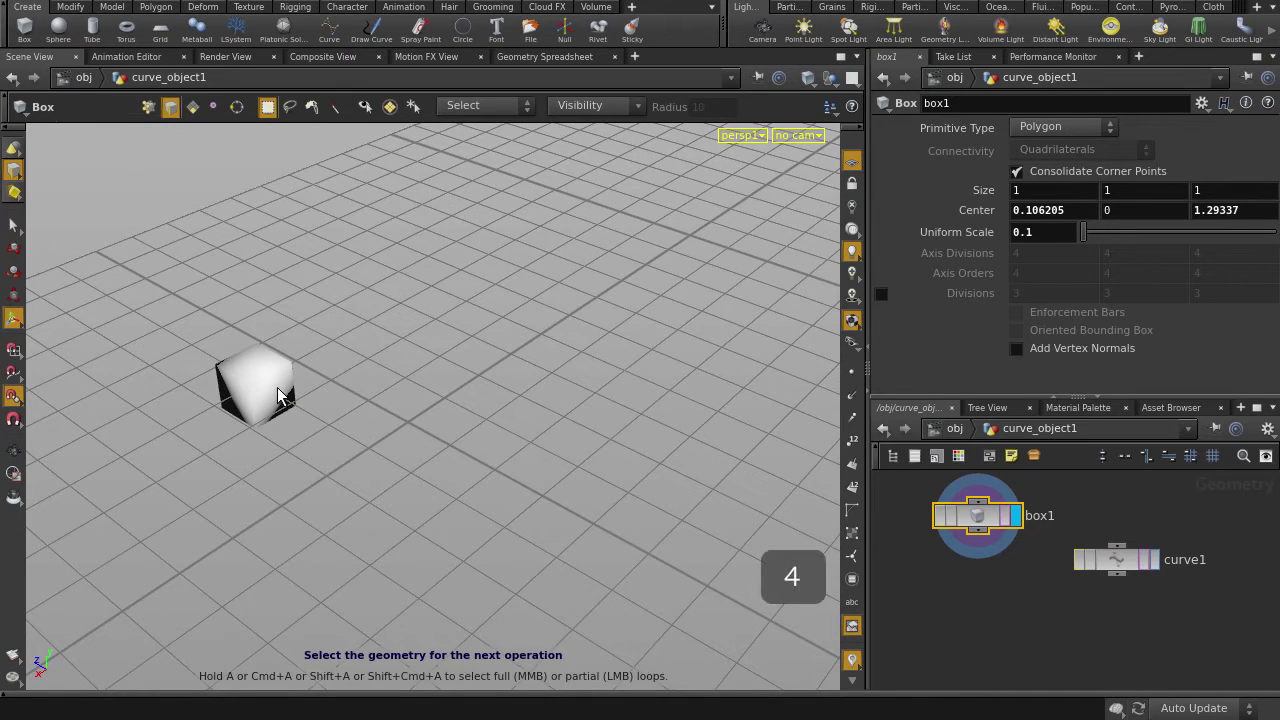
click(286, 384)
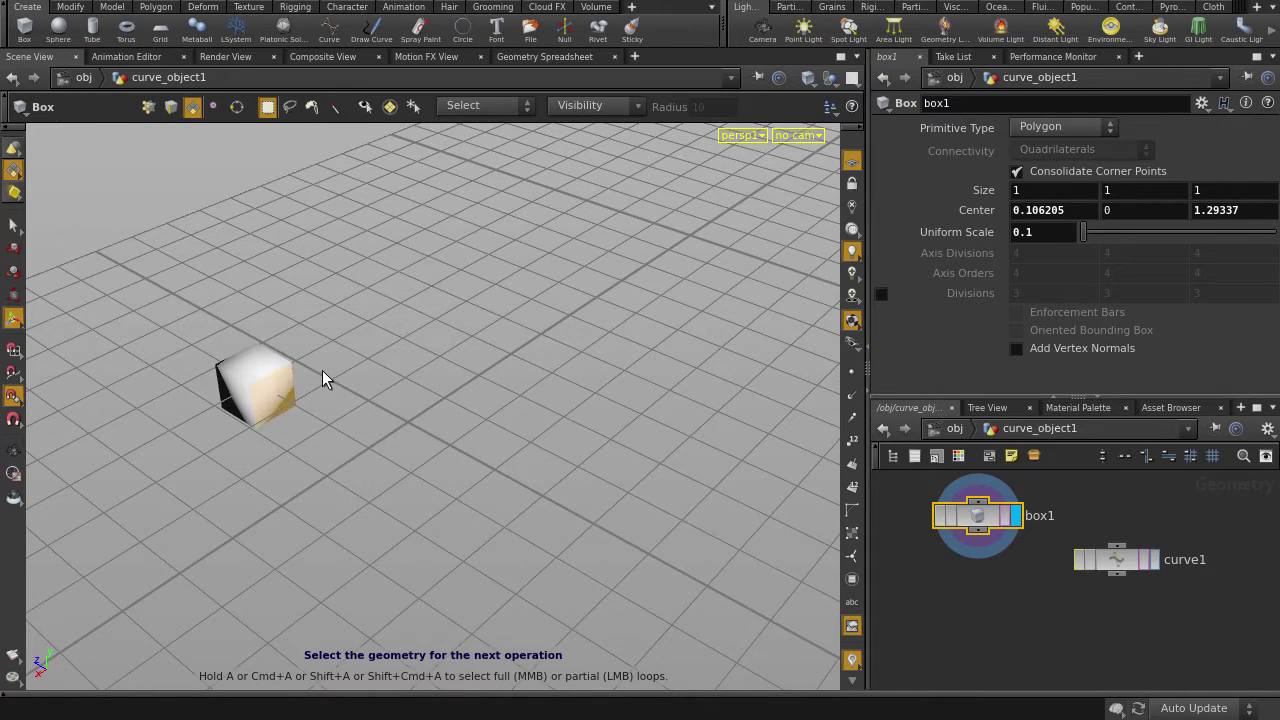
click(851, 161)
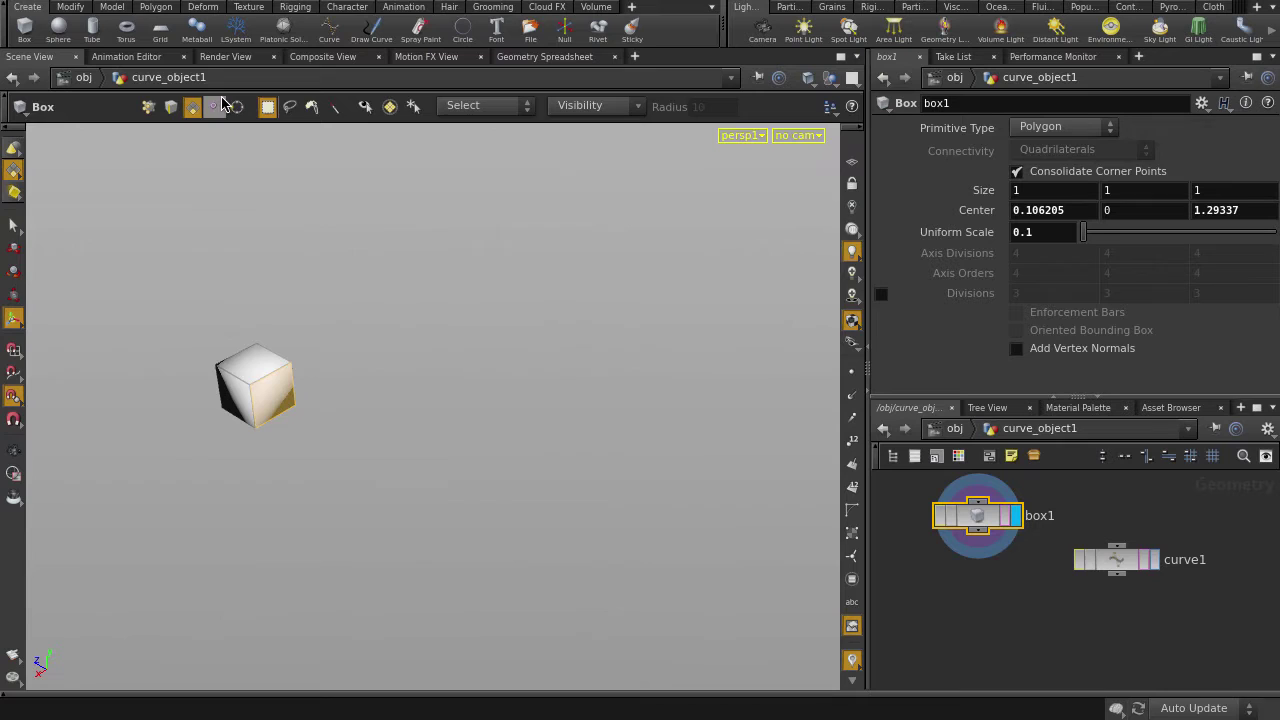
click(156, 8)
click(48, 32)
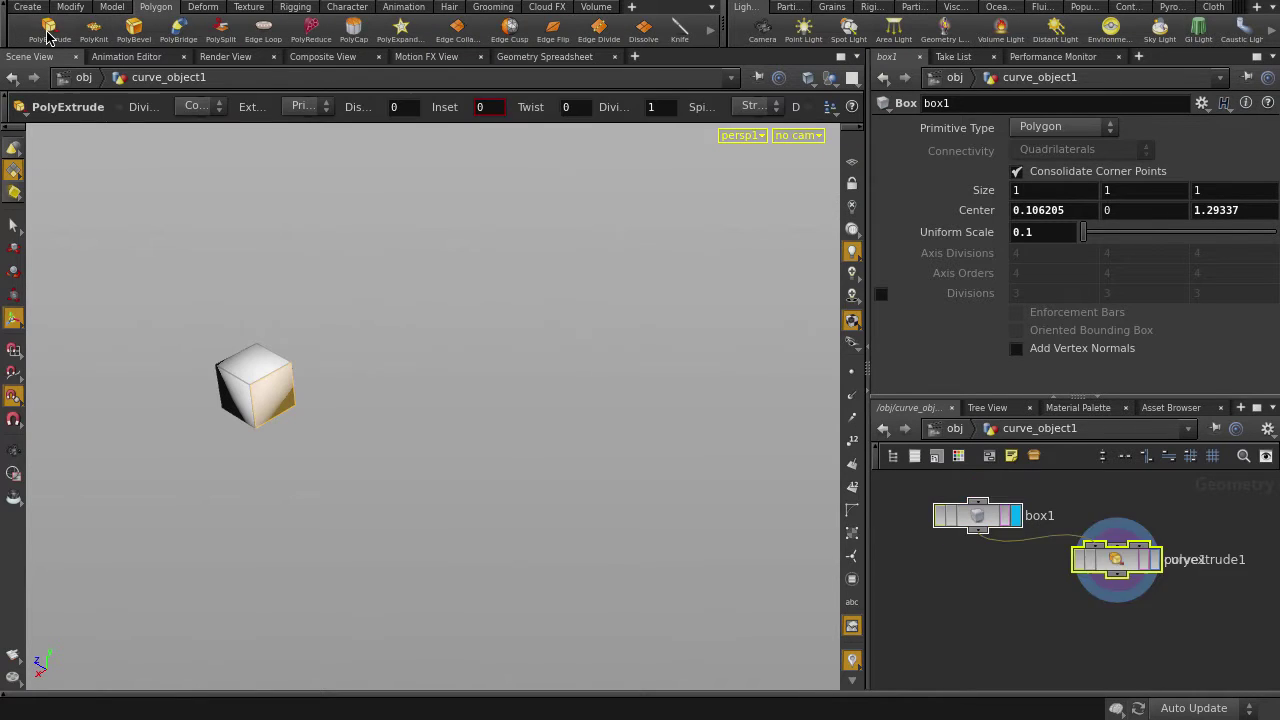
Pull the extruded face out to a distance of about 1.94 and set the extrusion's divisions to 25.
alt+right_drag(556, 357, 417, 363)
alt+middle_drag(405, 350, 303, 289)
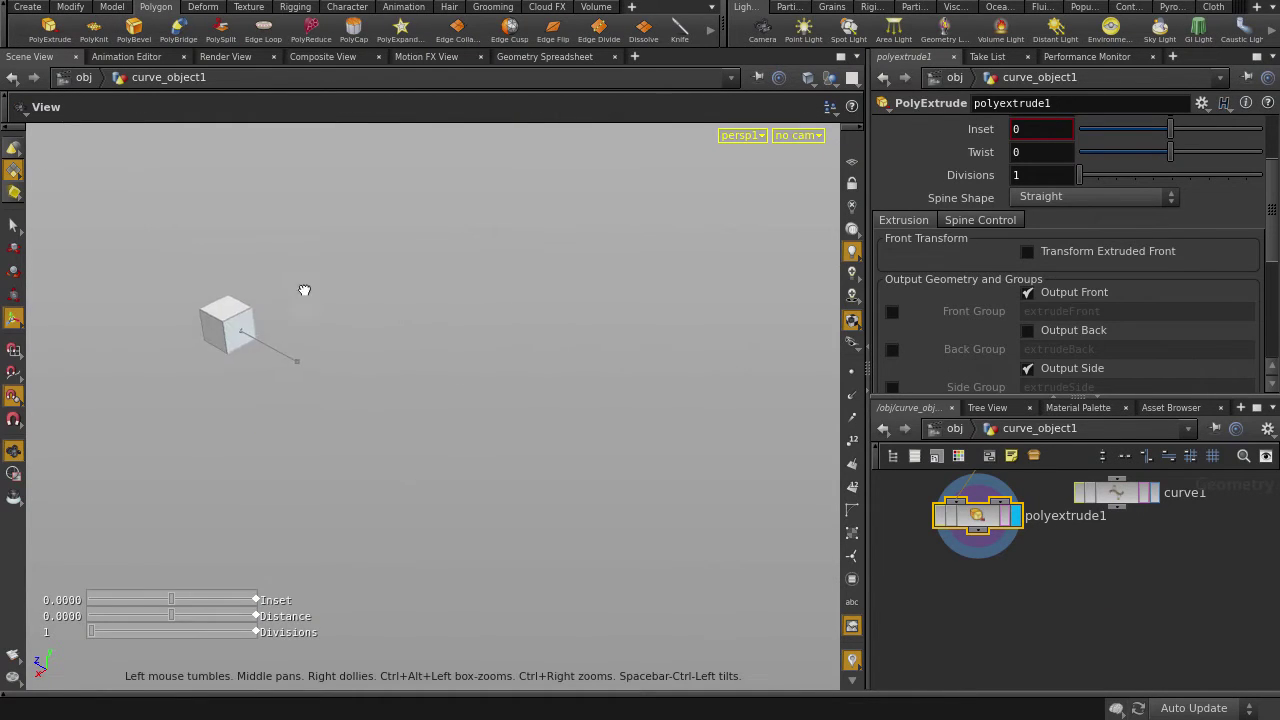
alt+drag(303, 289, 318, 296)
drag(272, 383, 1233, 539)
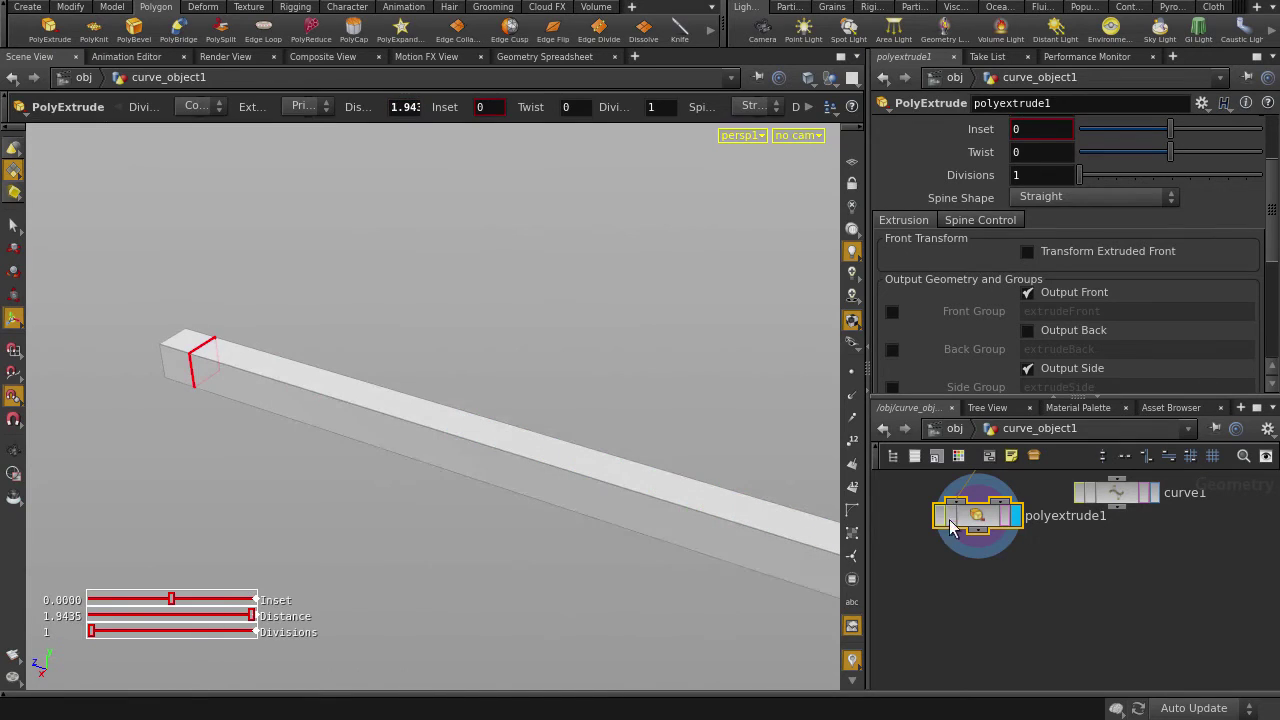
alt+middle_drag(554, 361, 440, 297)
alt+right_drag(440, 297, 338, 309)
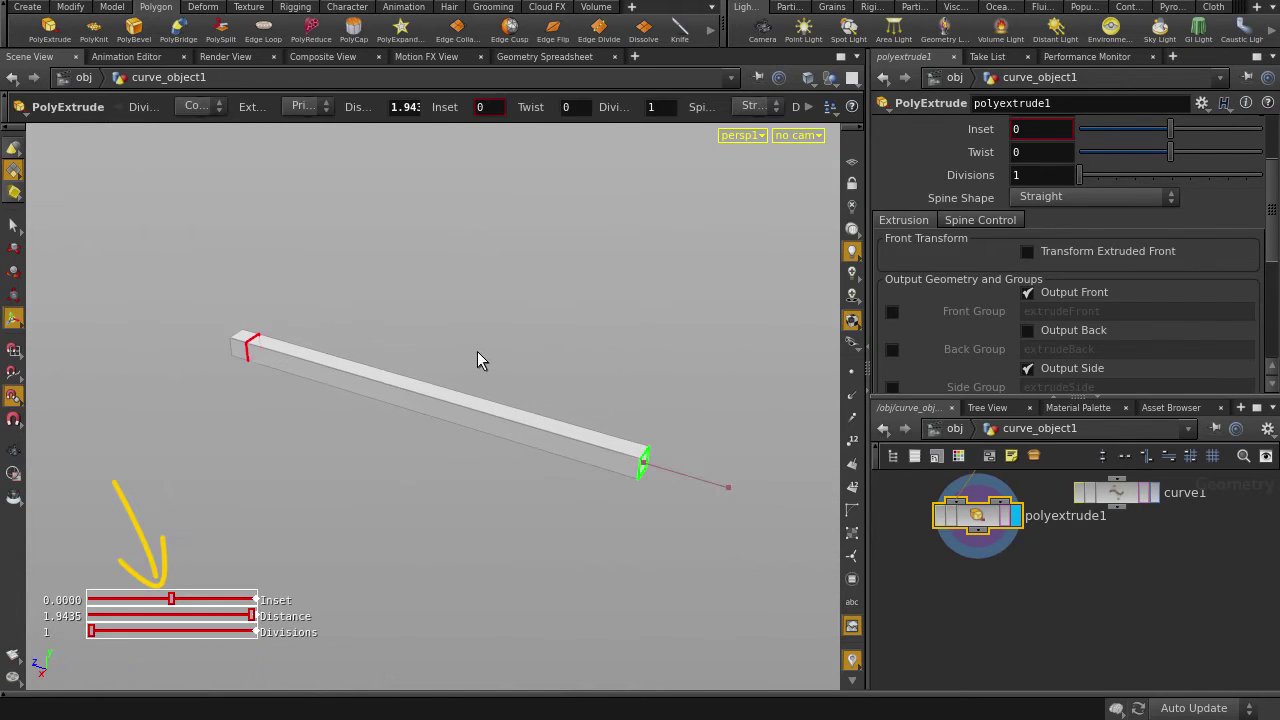
drag(103, 630, 172, 600)
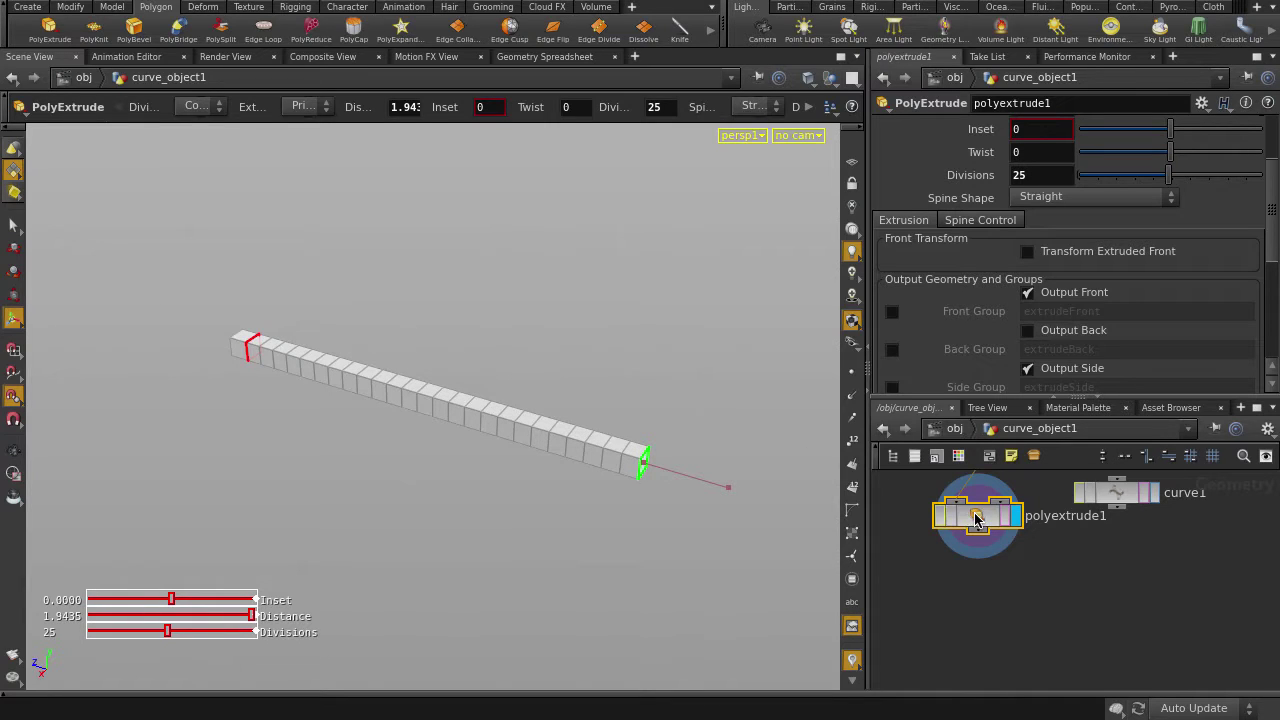
Connect the curve to the PolyExtrude node's spine curve input and set the Spine Shape to Curve From Second Input.
drag(978, 518, 1033, 615)
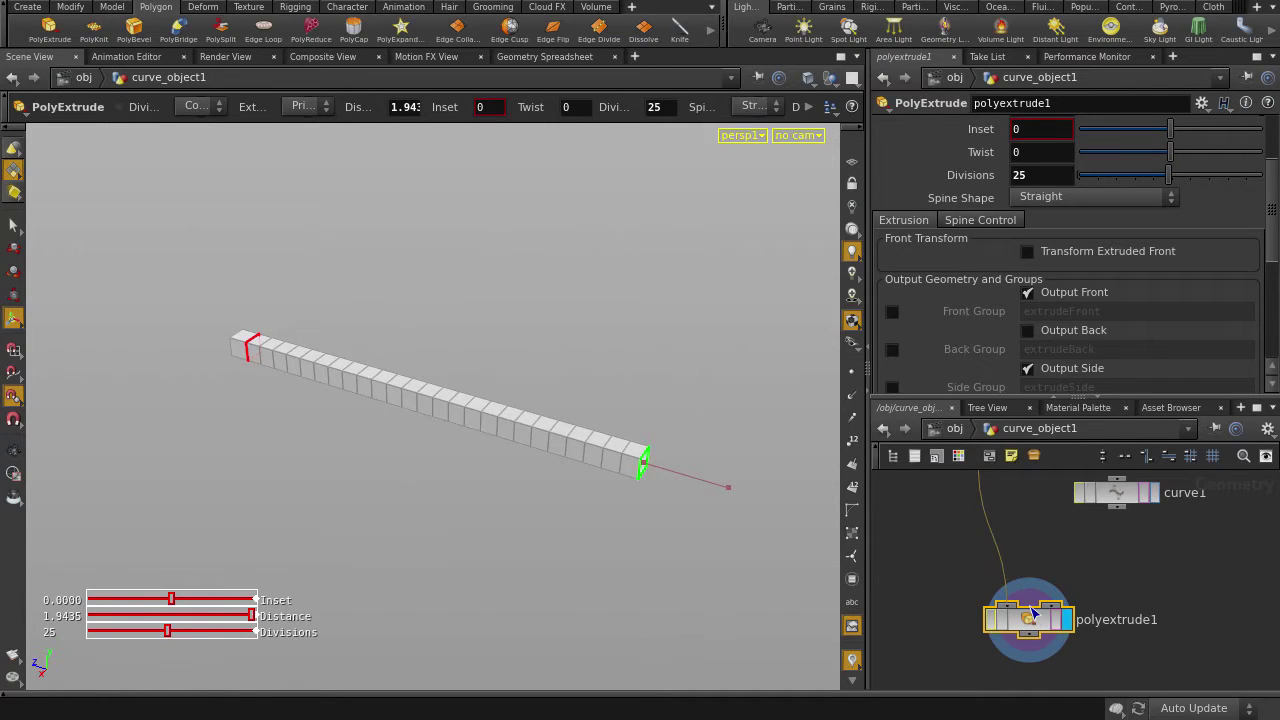
middle_click(1033, 615)
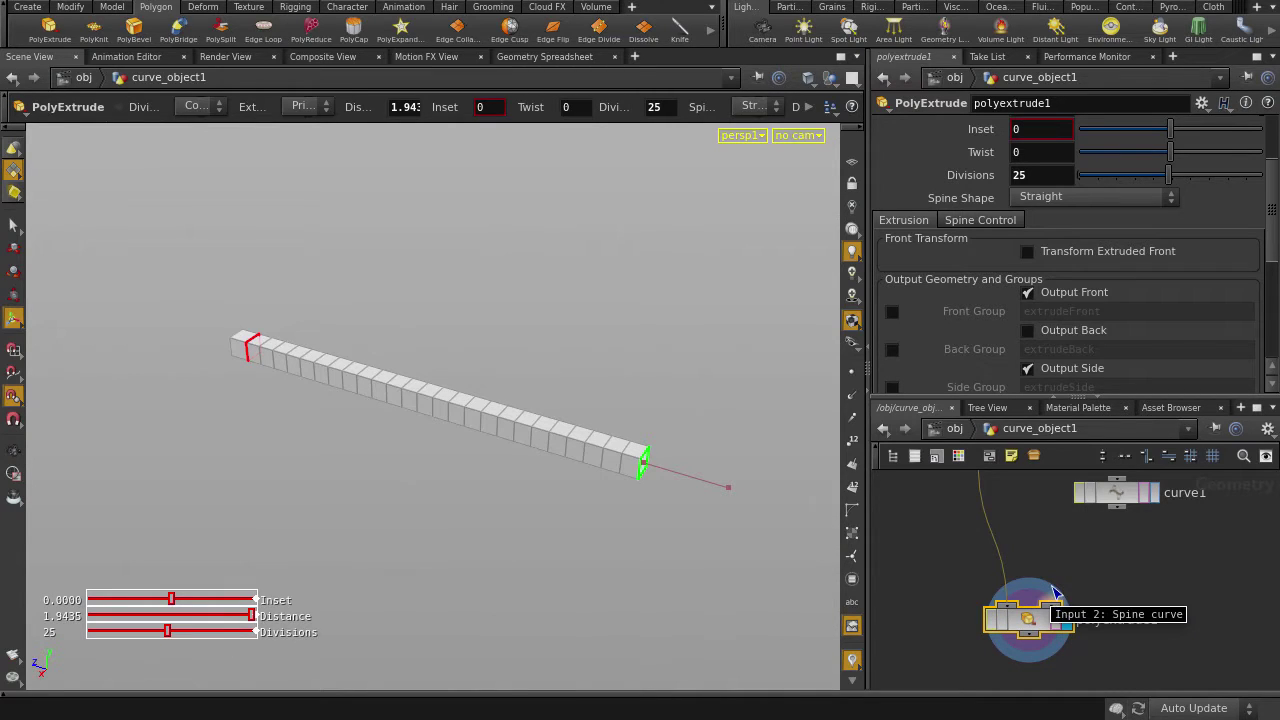
drag(1054, 593, 1116, 509)
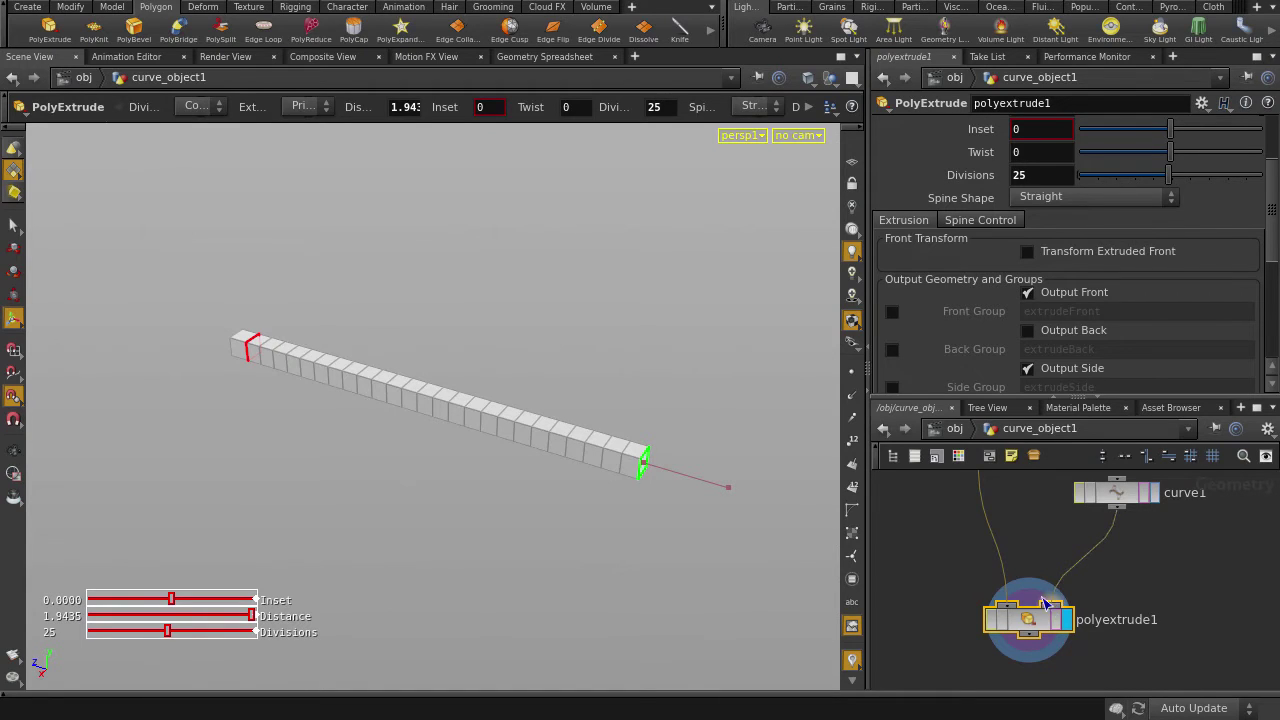
click(1084, 197)
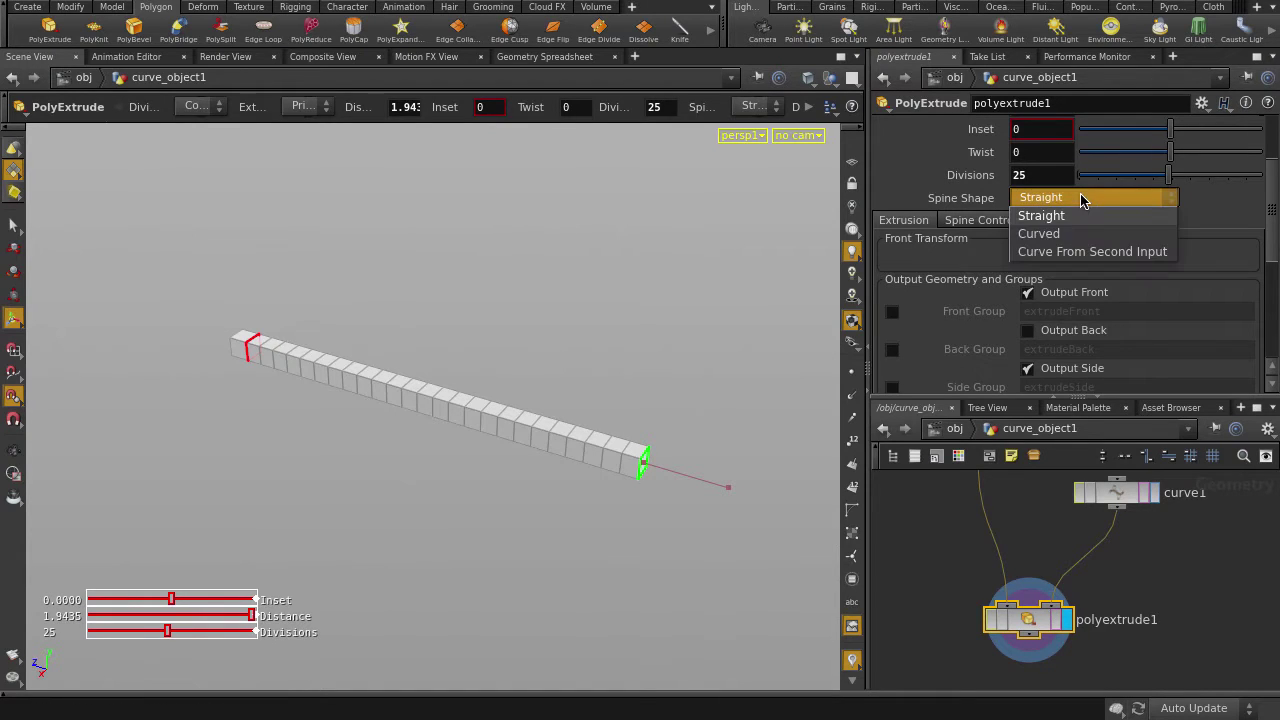
click(1077, 252)
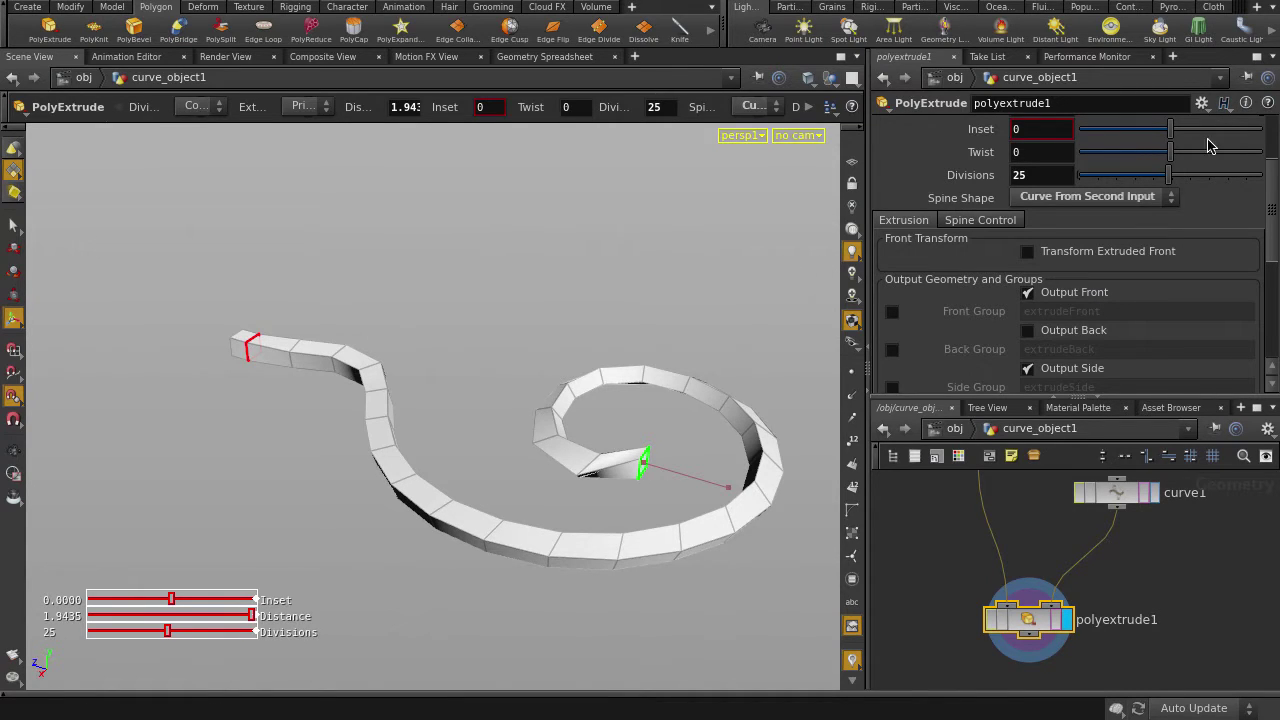
Set the extrusion's Divisions to 50 and its Inset to 0.02.
drag(1176, 183, 1262, 176)
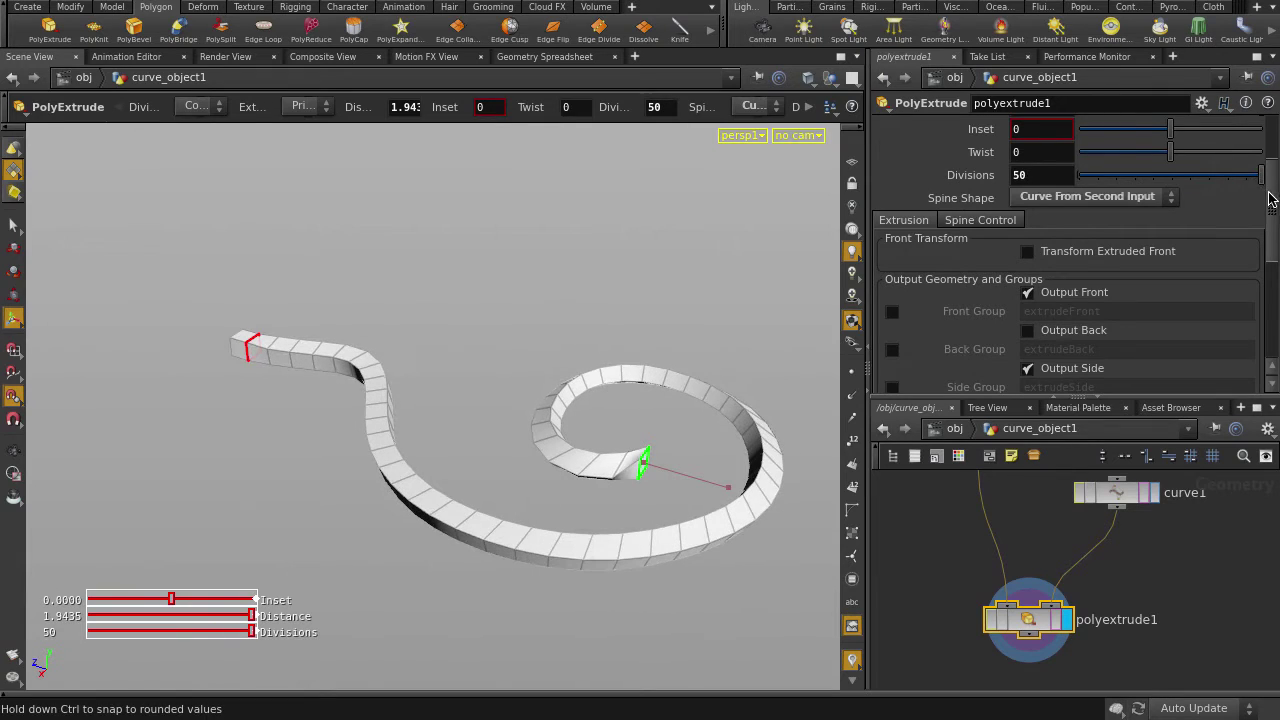
middle_click(1062, 127)
middle_drag(1062, 127, 1090, 165)
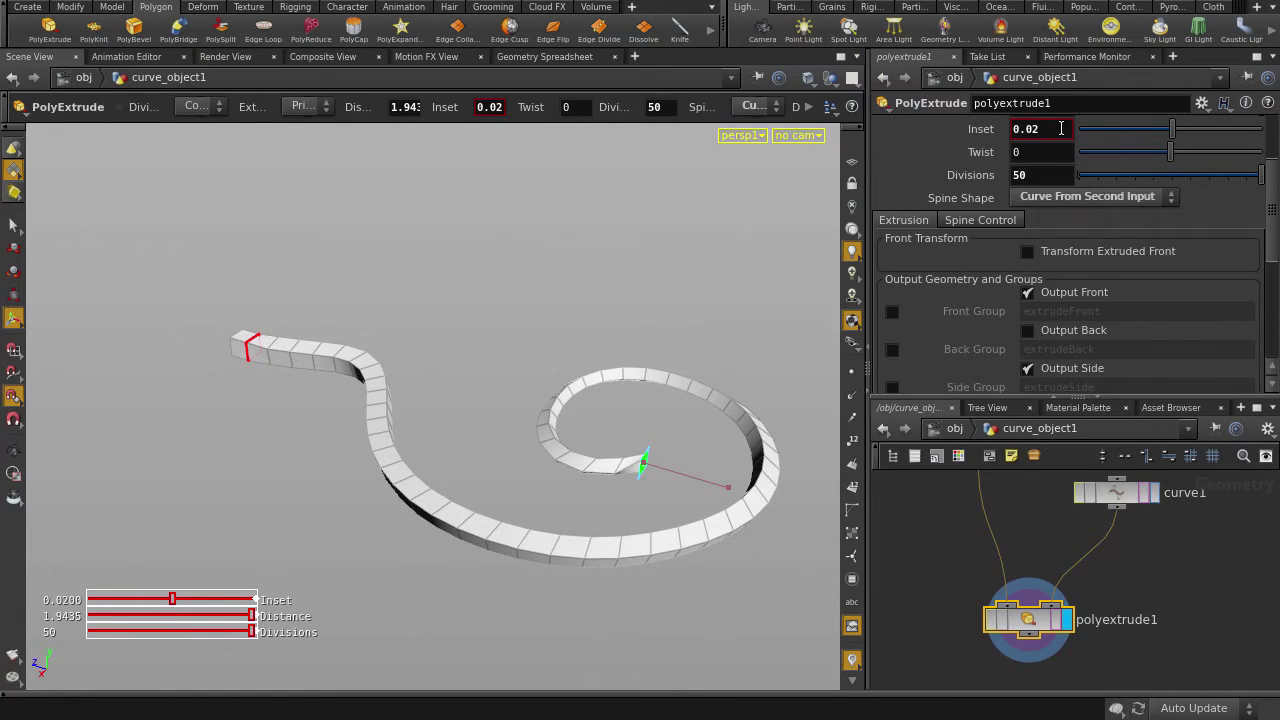
Adjust the extrusion's spine to Front Magnitude 0.1, Back Magnitude 7, Front Blend 0.4 and Back Blend 0.2.
click(1095, 400)
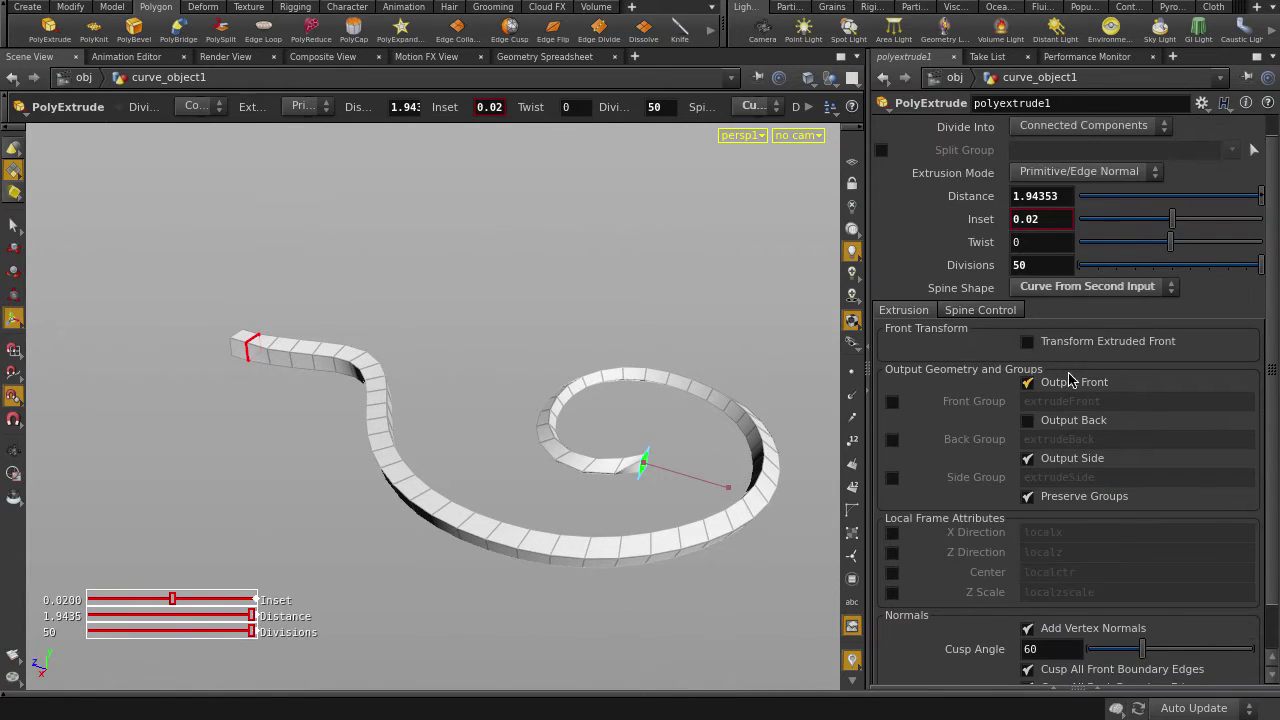
drag(869, 335, 775, 318)
click(862, 311)
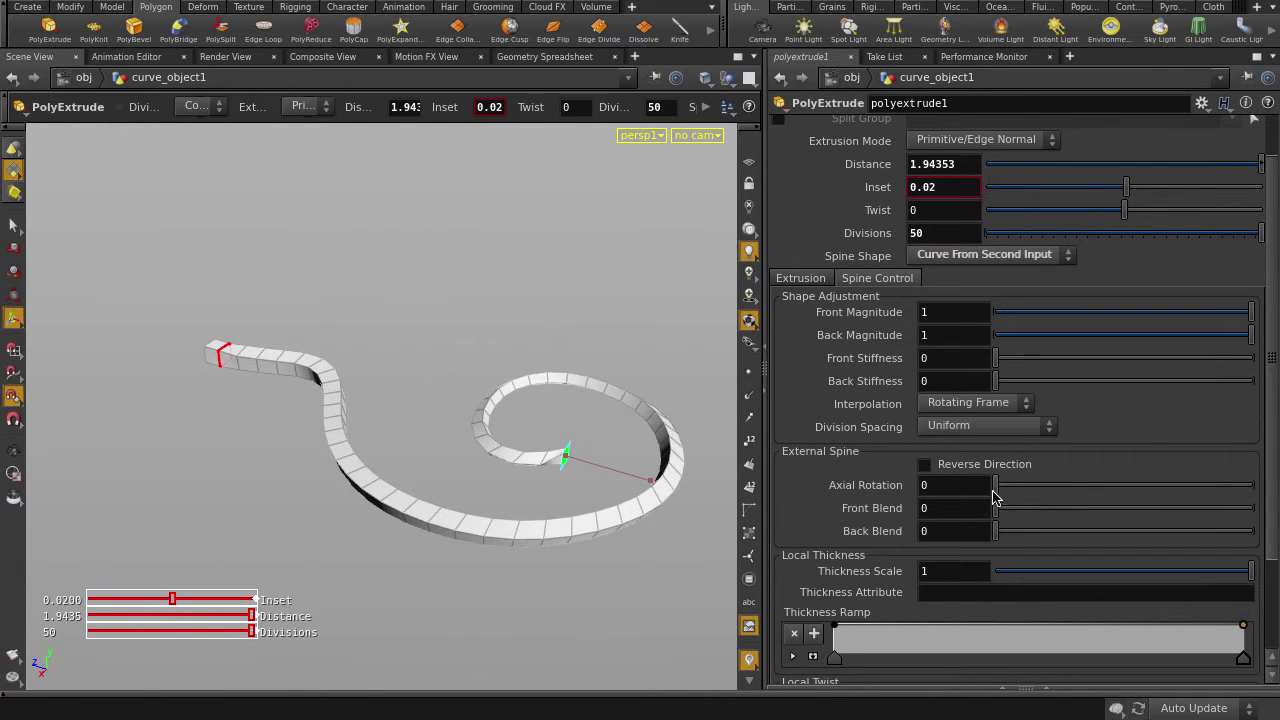
middle_drag(968, 510, 1040, 534)
middle_drag(966, 318, 975, 282)
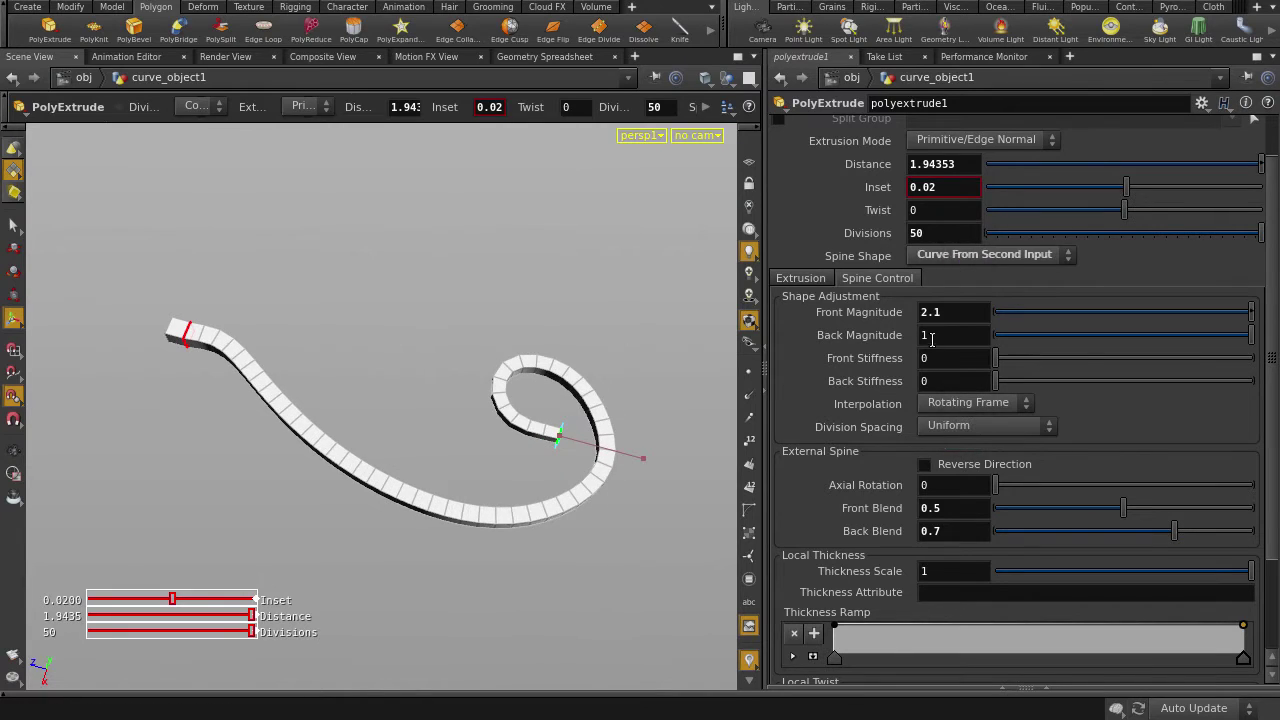
middle_drag(931, 339, 1005, 305)
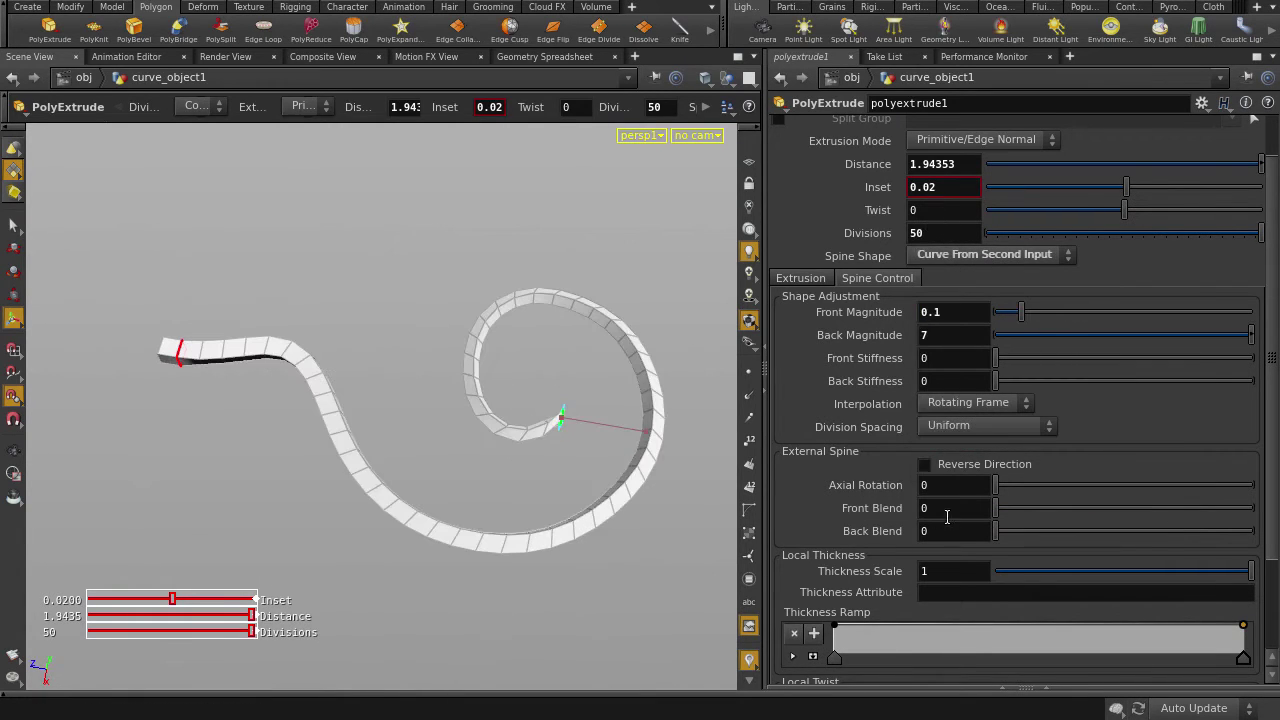
mouse_move(948, 516)
middle_down()
mouse_move(992, 515)
mouse_move(930, 529)
mouse_move(948, 540)
middle_up()
Taper the extrusion's tip by lowering the Thickness Ramp's end point and adding a higher point at about 80% of its length.
drag(1243, 627, 1244, 648)
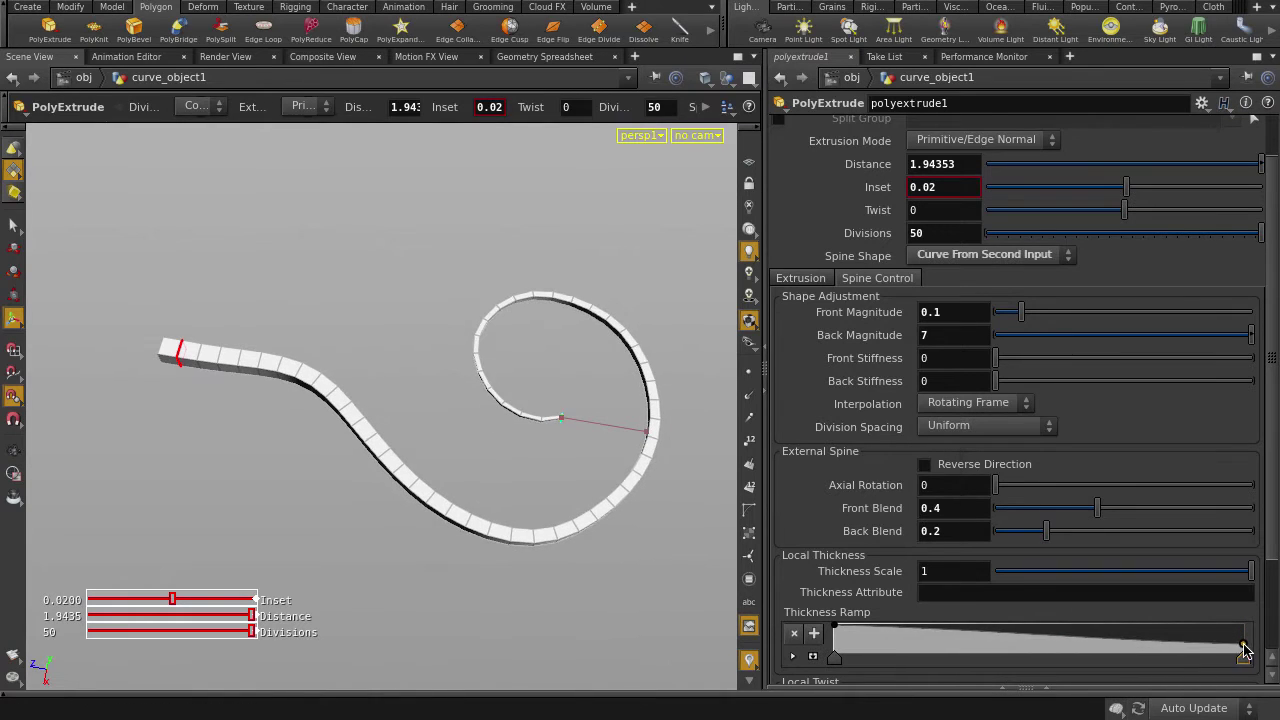
drag(1163, 644, 1169, 632)
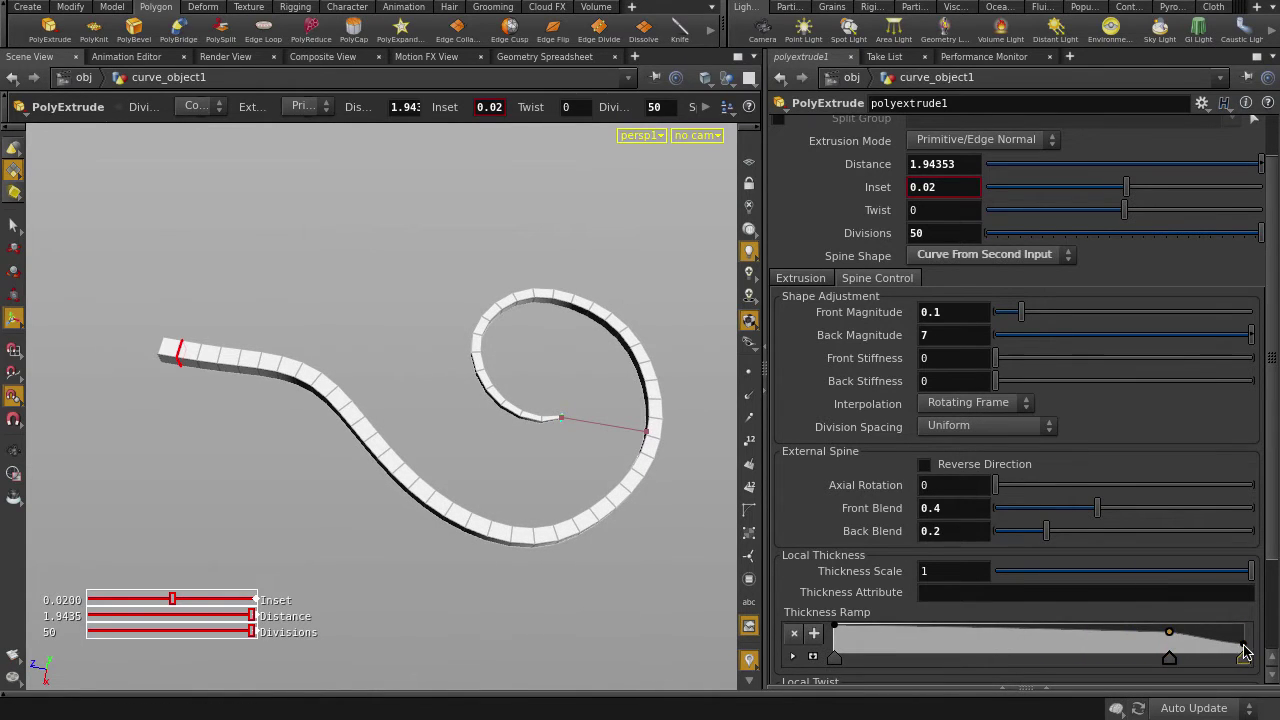
drag(1245, 651, 1244, 656)
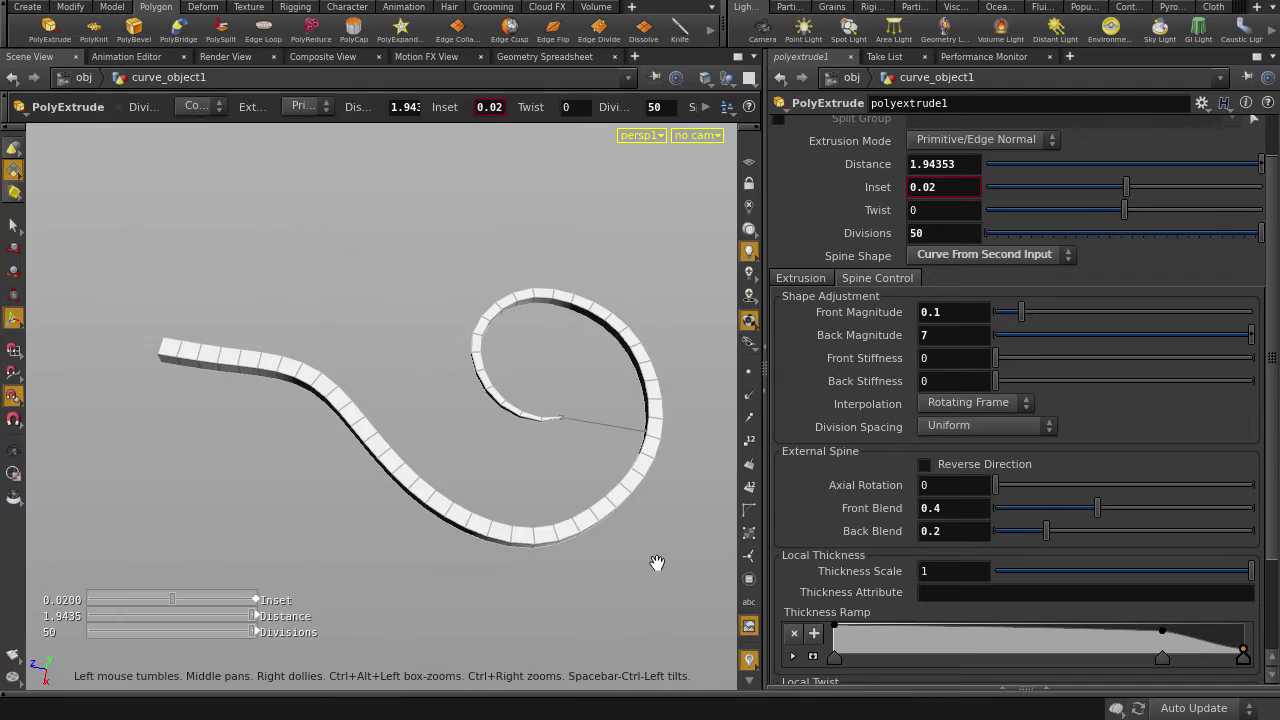
Clear the extrusion's Group so every box face is extruded, and set Divide Into to Individual Elements.
drag(657, 563, 591, 535)
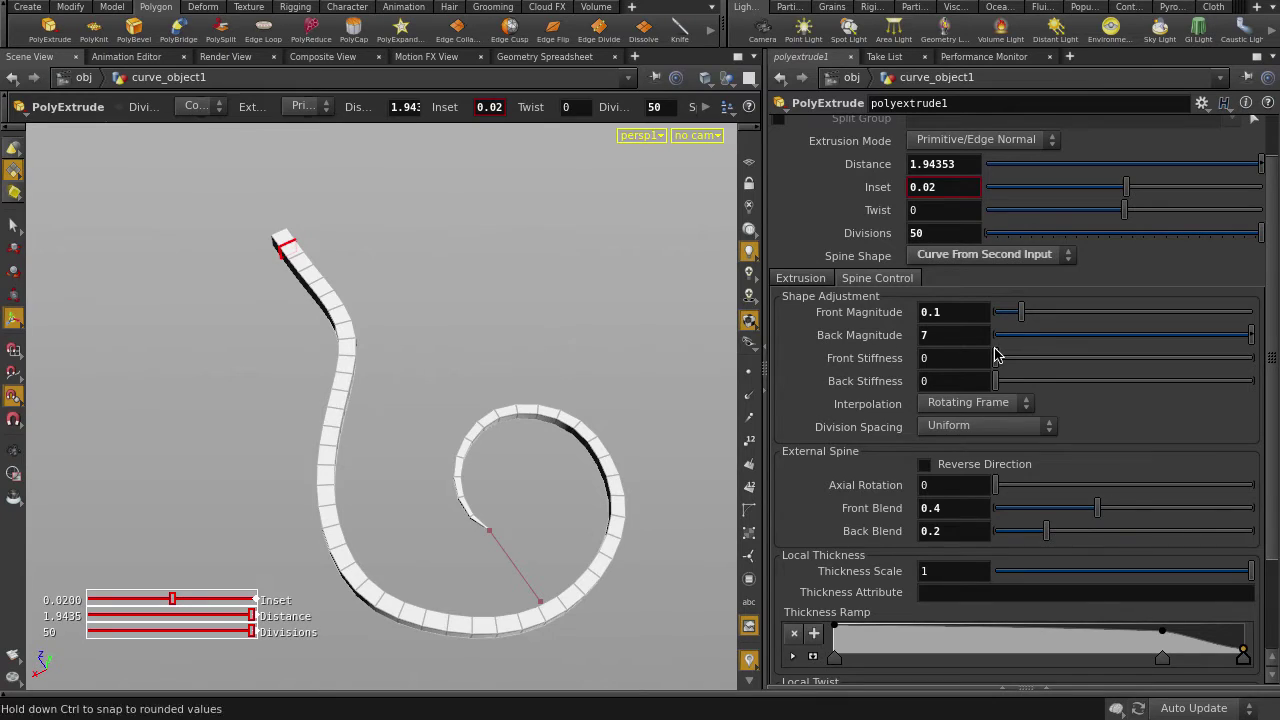
scroll(996, 355, up, 2)
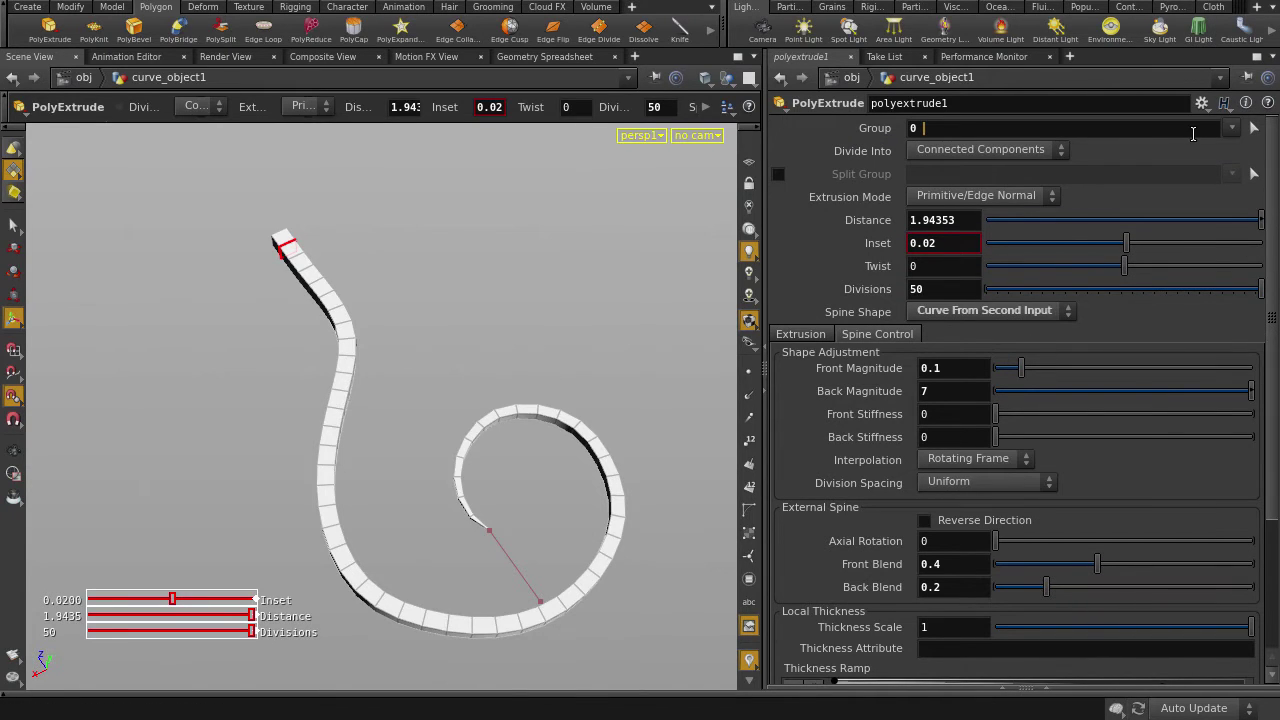
double_click(921, 121)
key(Return)
click(968, 170)
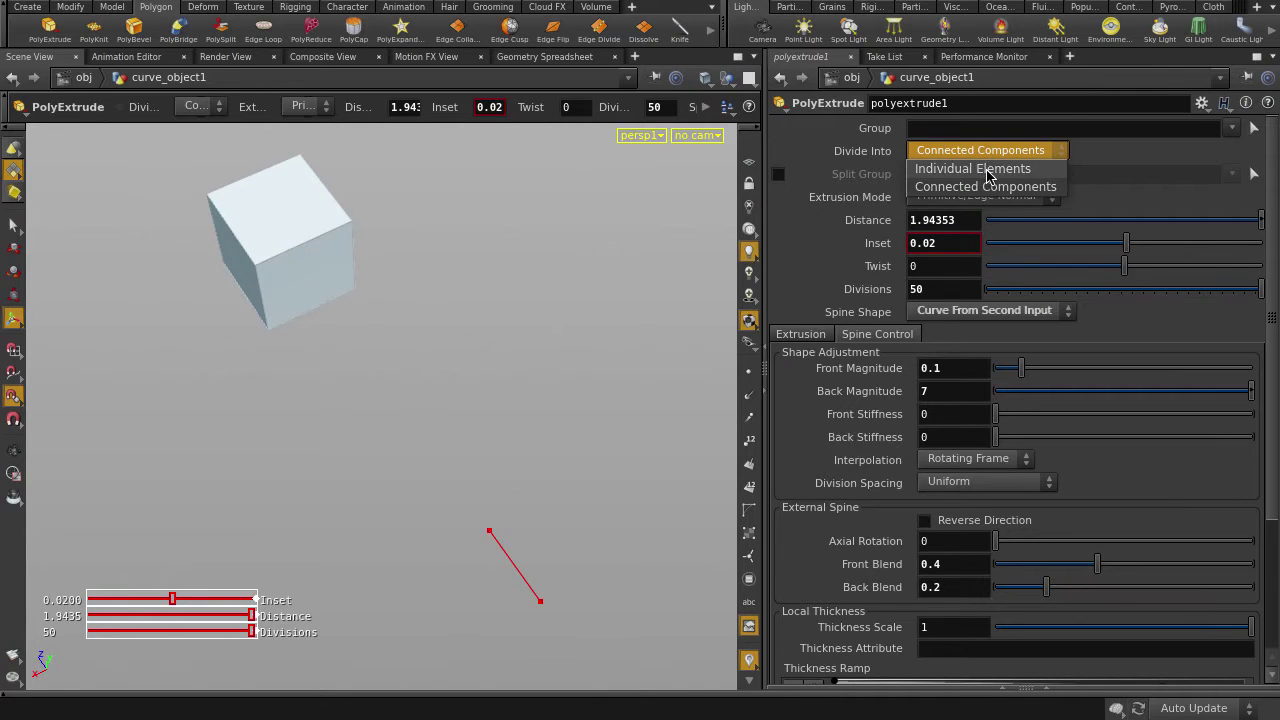
click(971, 168)
key(Escape)
drag(416, 314, 518, 336)
key(Return)
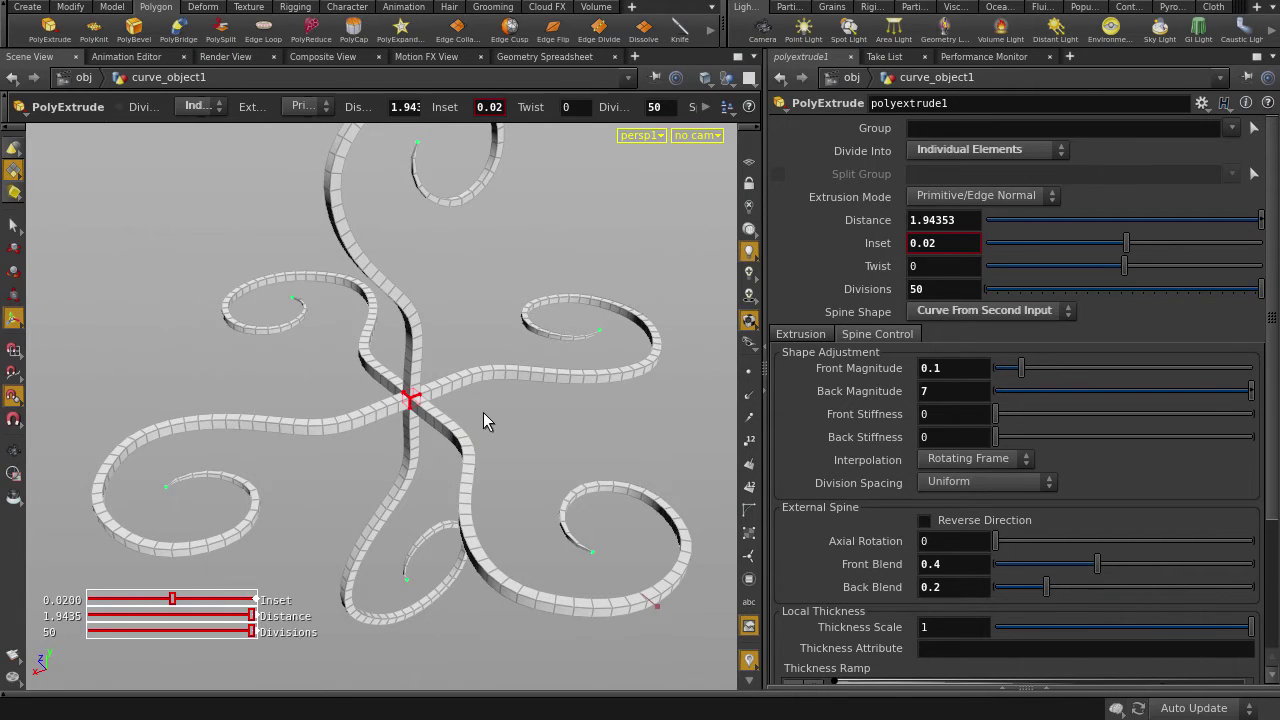
Delete the box node from the network and add a Torus node in its place.
click(1002, 684)
middle_drag(946, 533, 1015, 617)
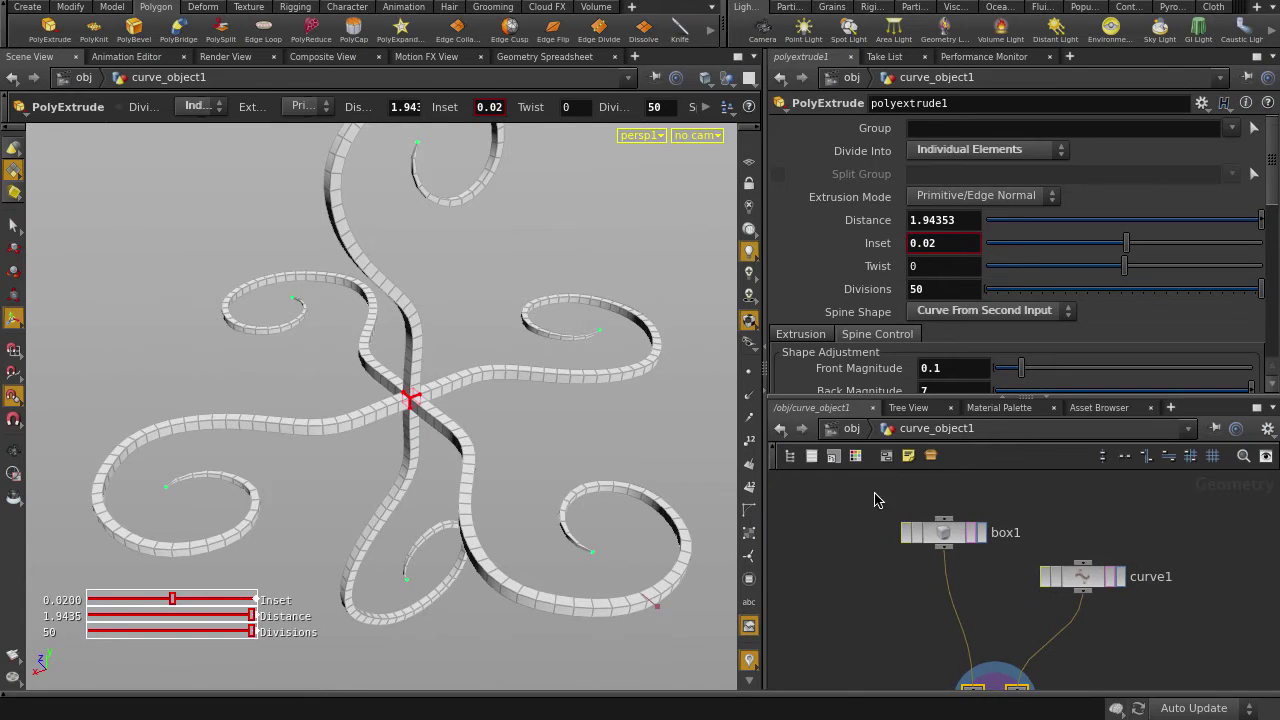
drag(874, 492, 986, 565)
key(Delete)
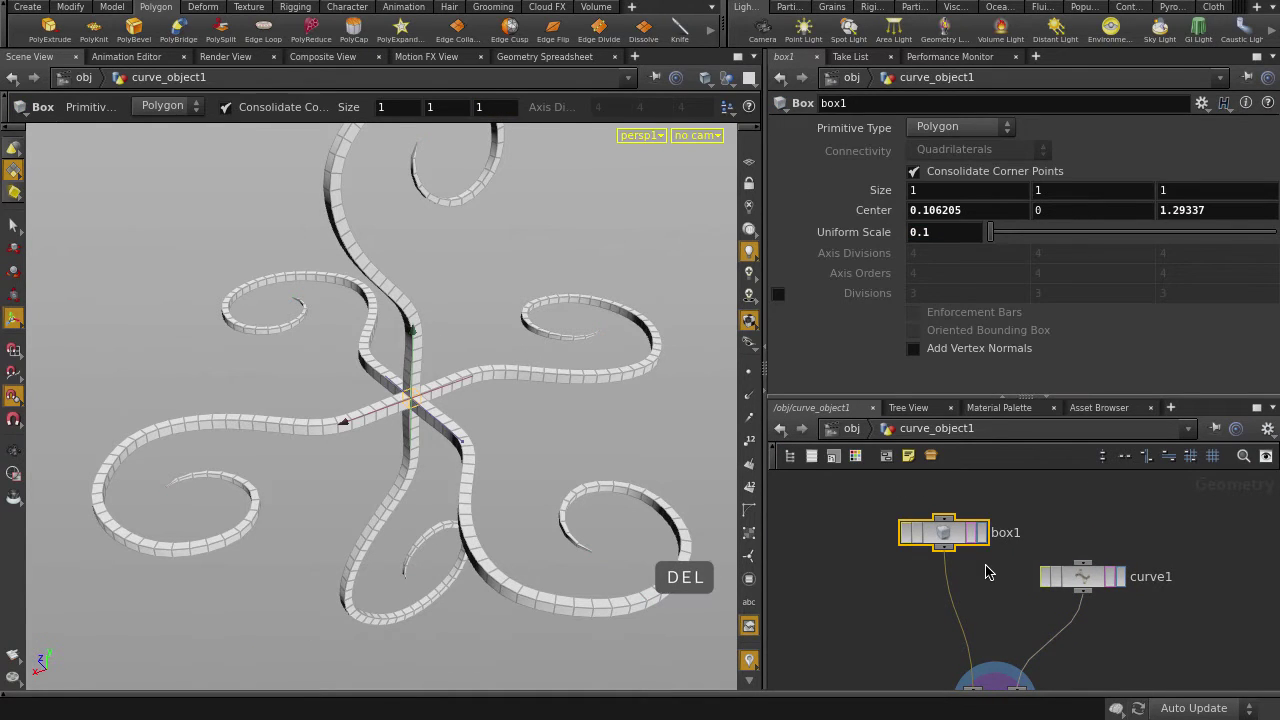
key(Tab)
text(t)
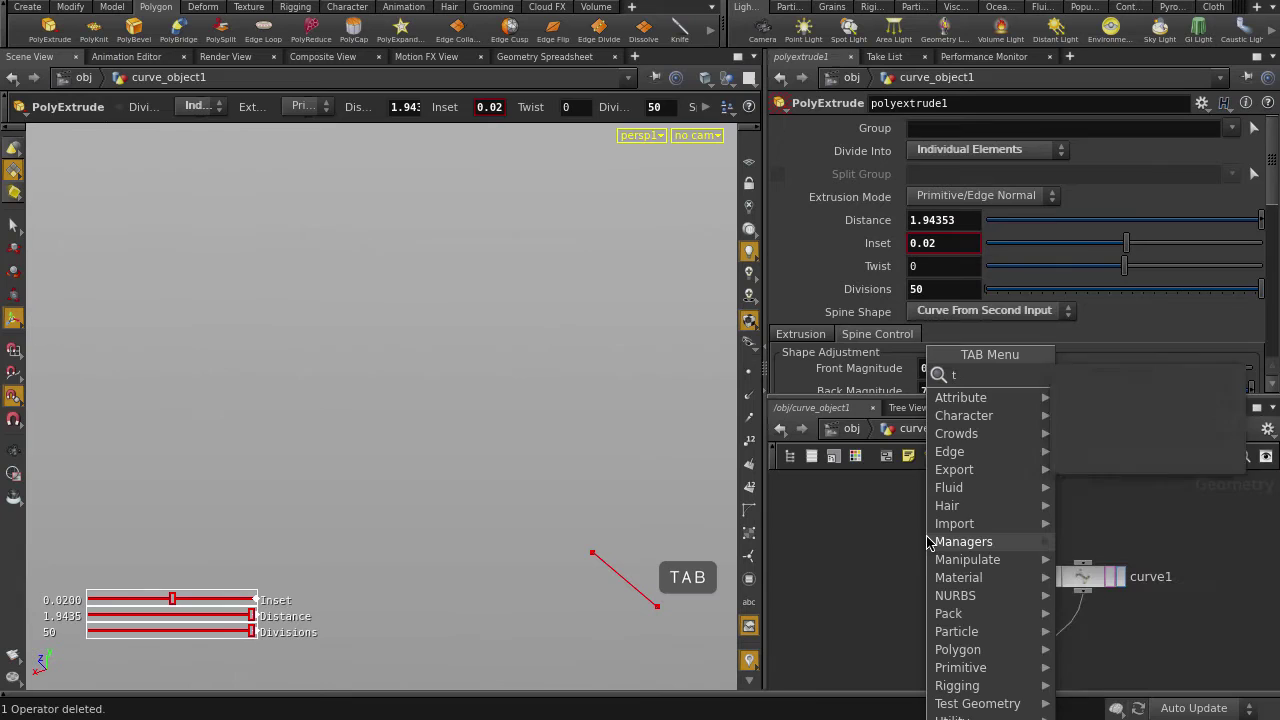
text(orus)
key(Return)
click(928, 540)
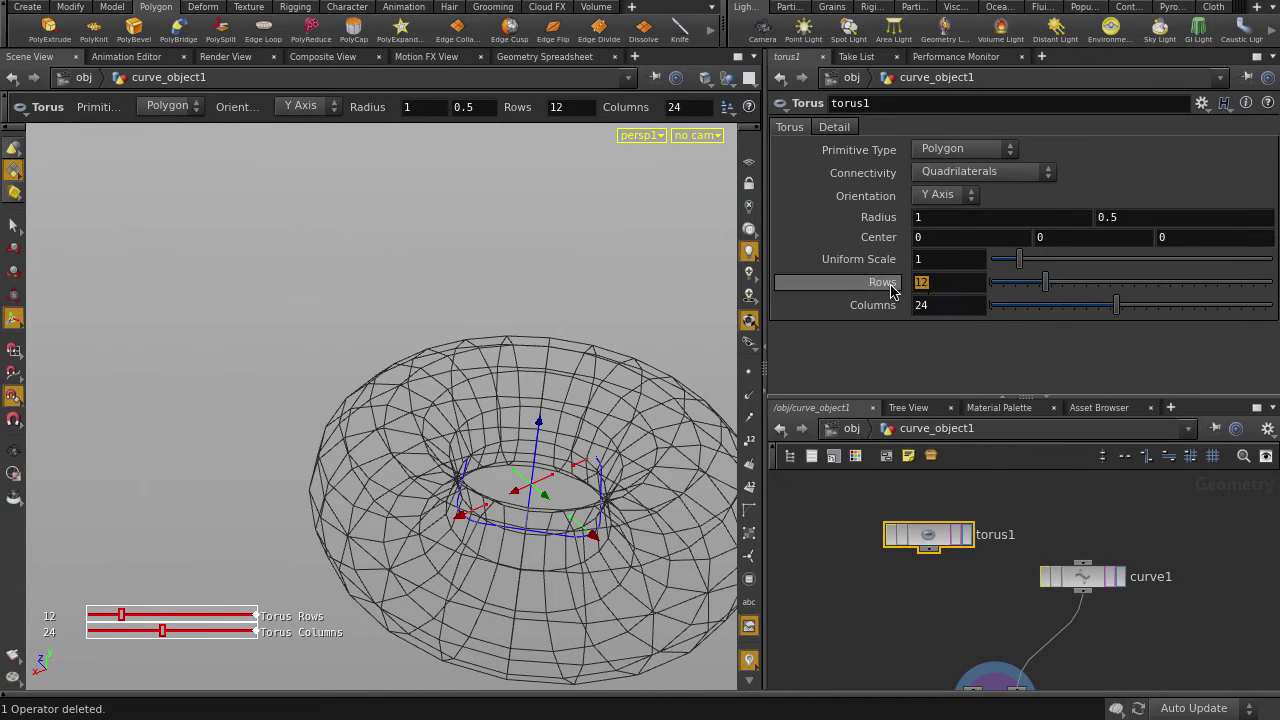
Set the torus to 8 Rows and 18 Columns.
text(8)
key(Return)
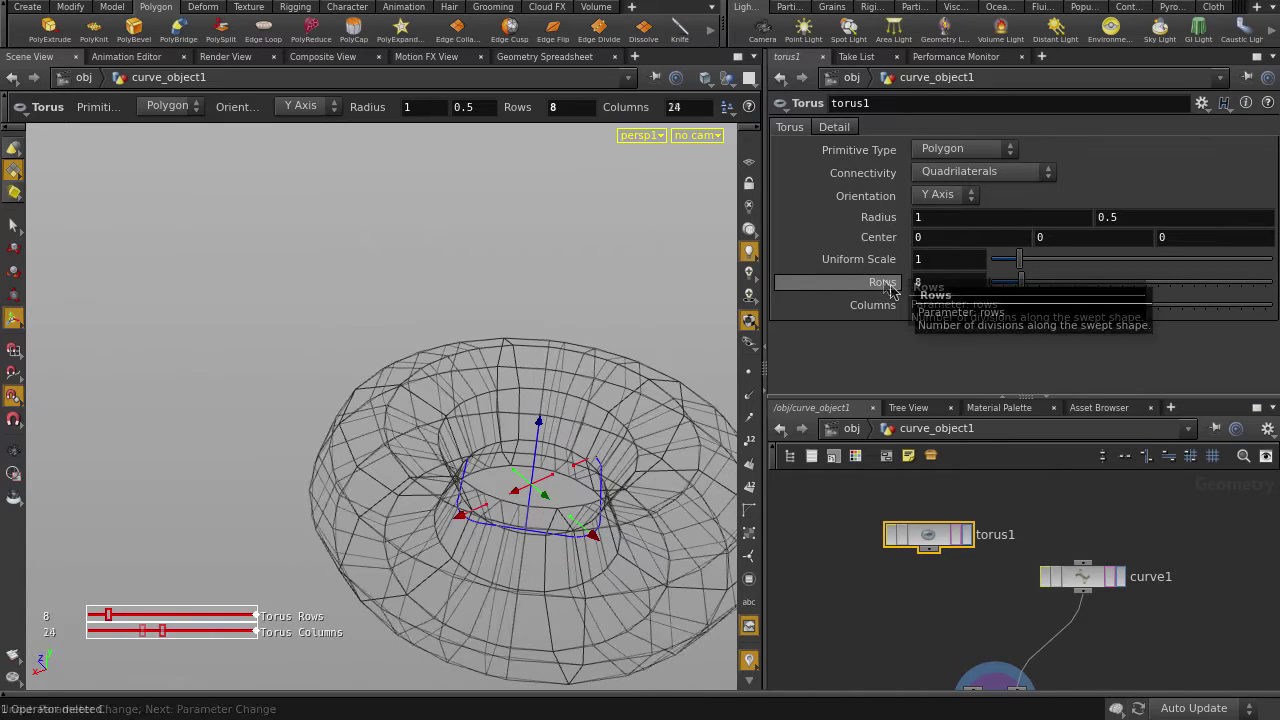
key(ctrl+z)
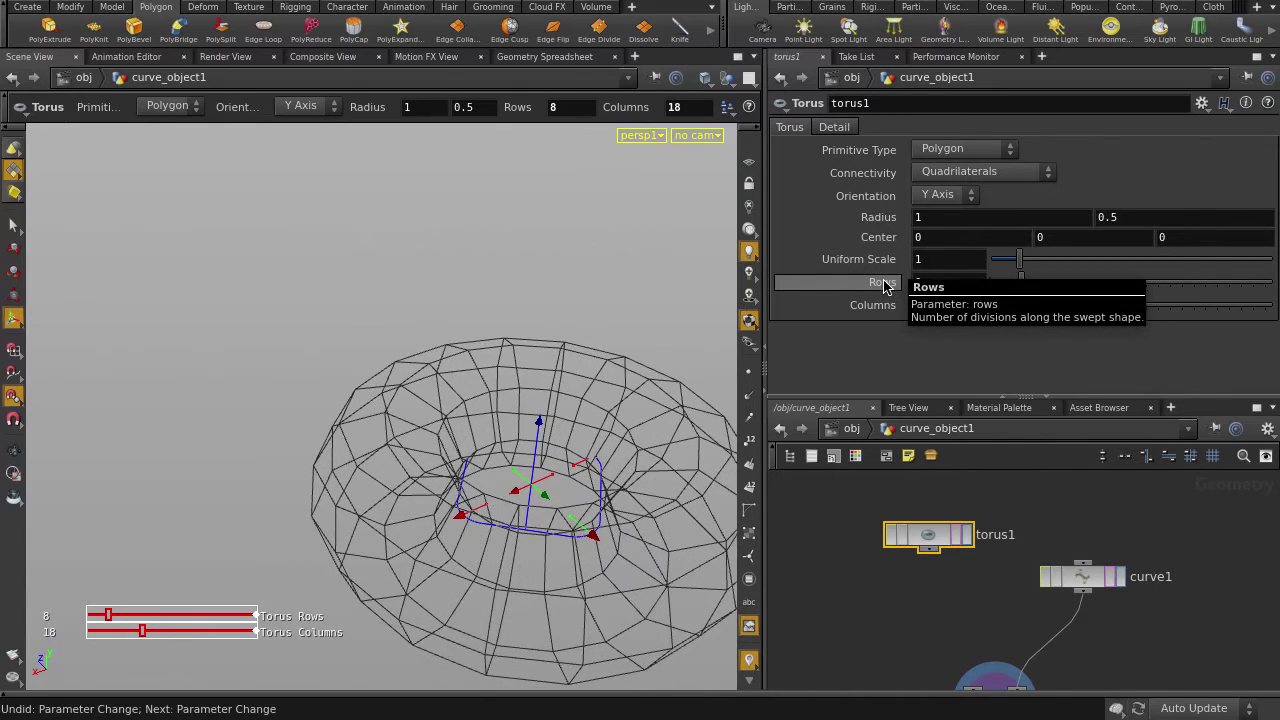
alt+middle_drag(622, 270, 523, 251)
alt+drag(523, 251, 570, 344)
key(Return)
Connect the torus output to the PolyExtrude node's first input.
middle_drag(921, 617, 893, 564)
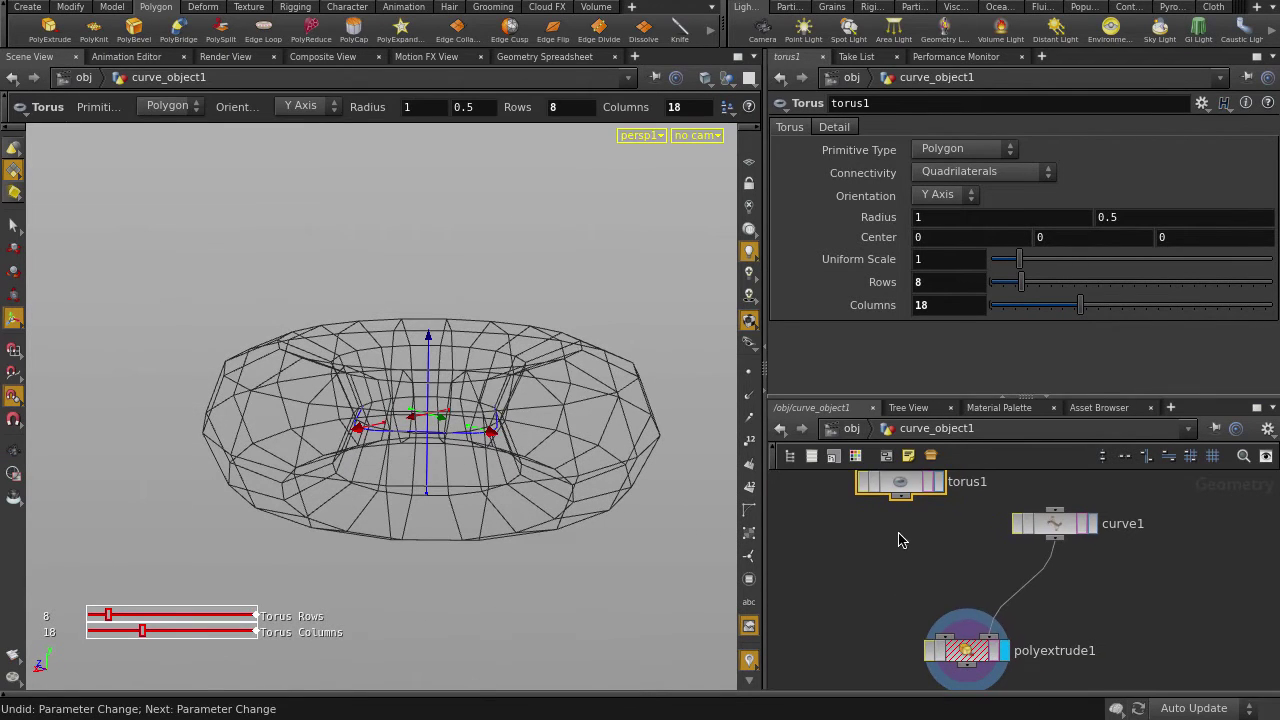
drag(900, 497, 922, 624)
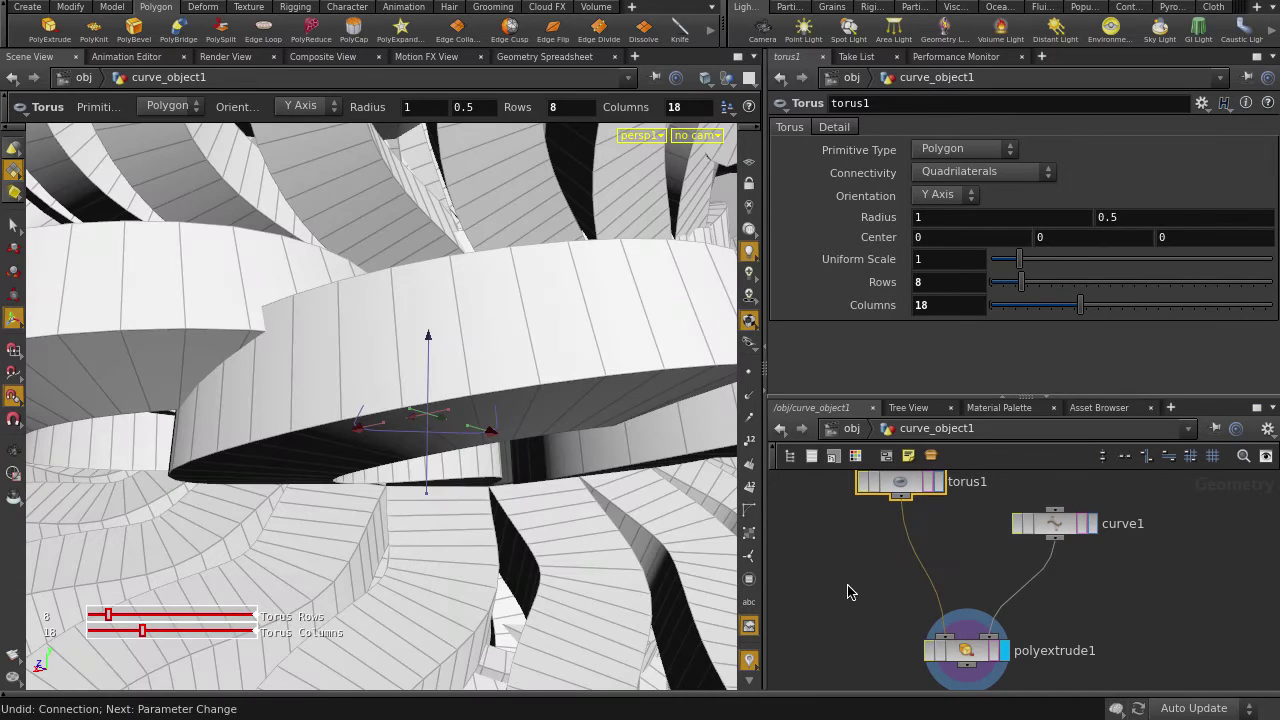
right_drag(542, 444, 461, 441)
alt+right_drag(597, 449, 484, 440)
alt+middle_drag(484, 440, 480, 482)
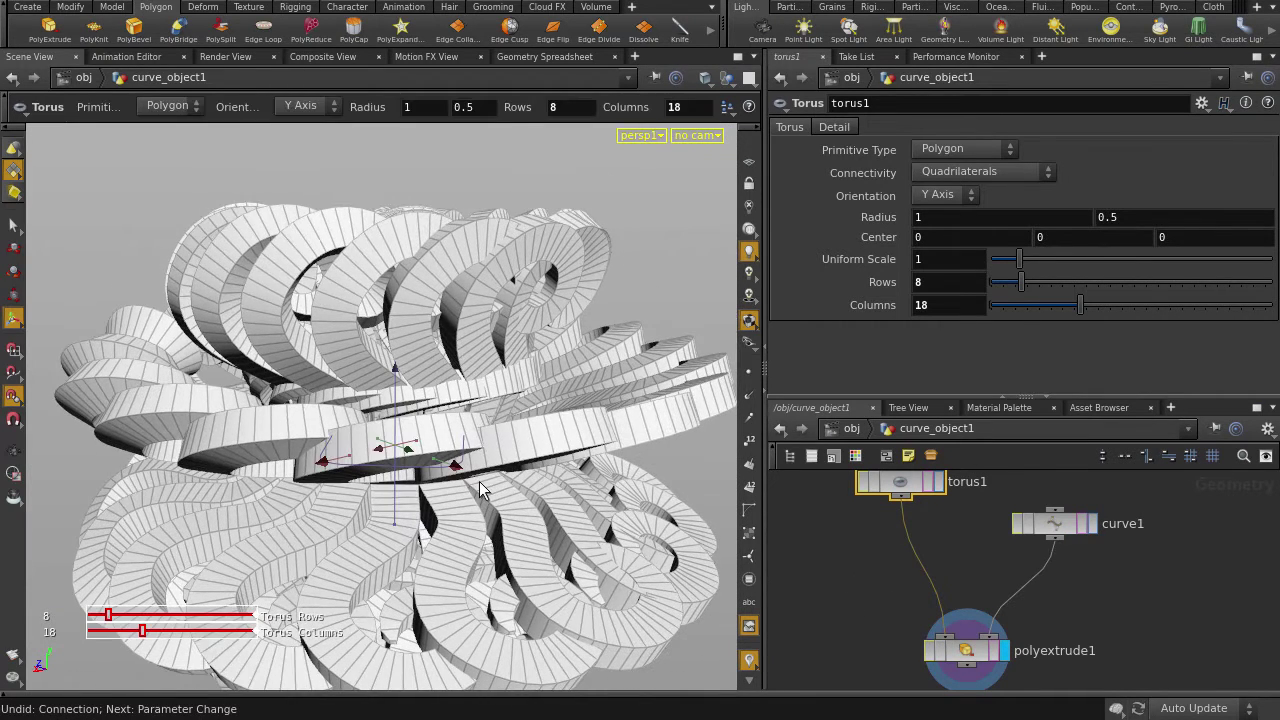
Set the PolyExtrude node's Divide Into back to Connected Components.
click(968, 652)
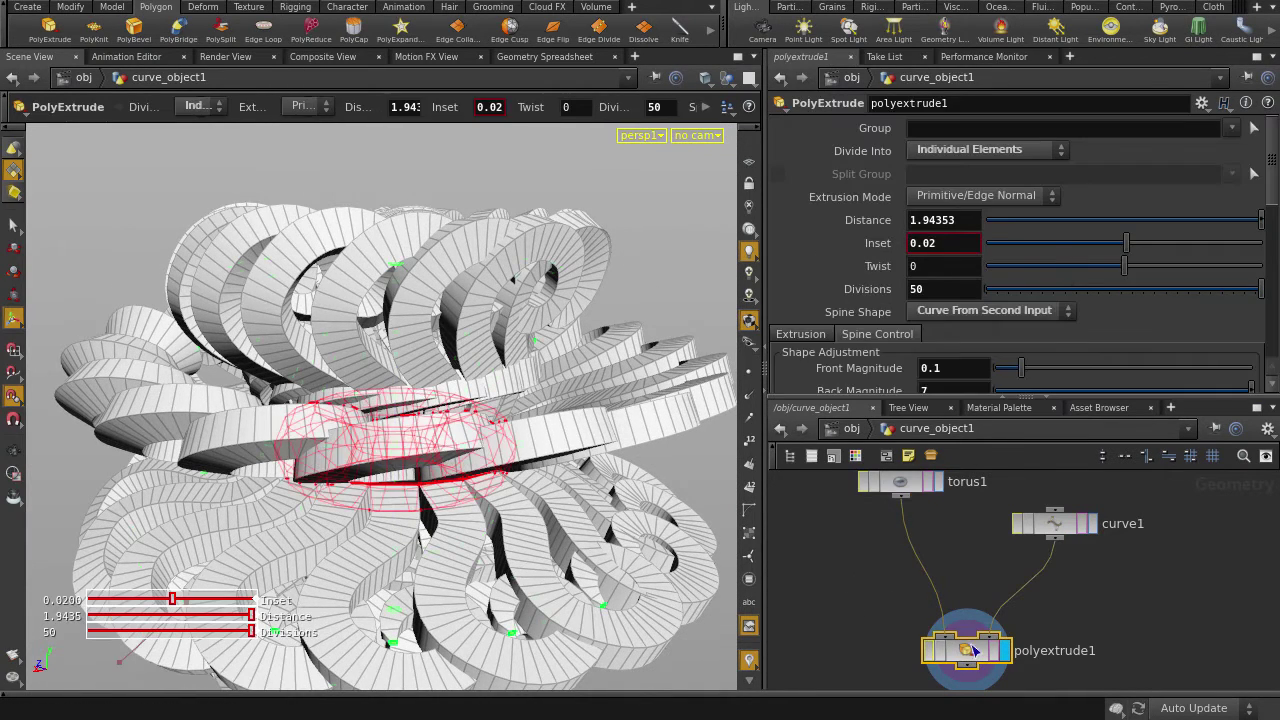
click(995, 152)
click(990, 186)
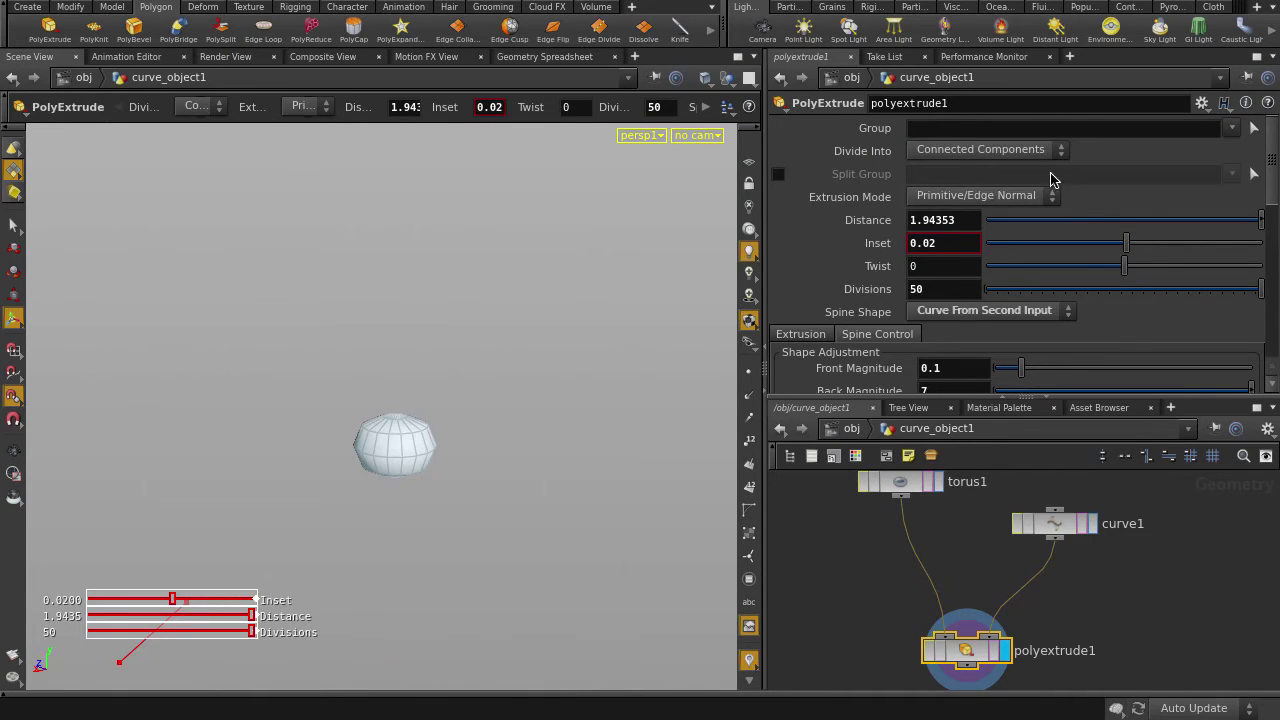
Set the extrusion's Group to the two adjacent face loops around the torus's outer side.
click(1254, 128)
key(a)
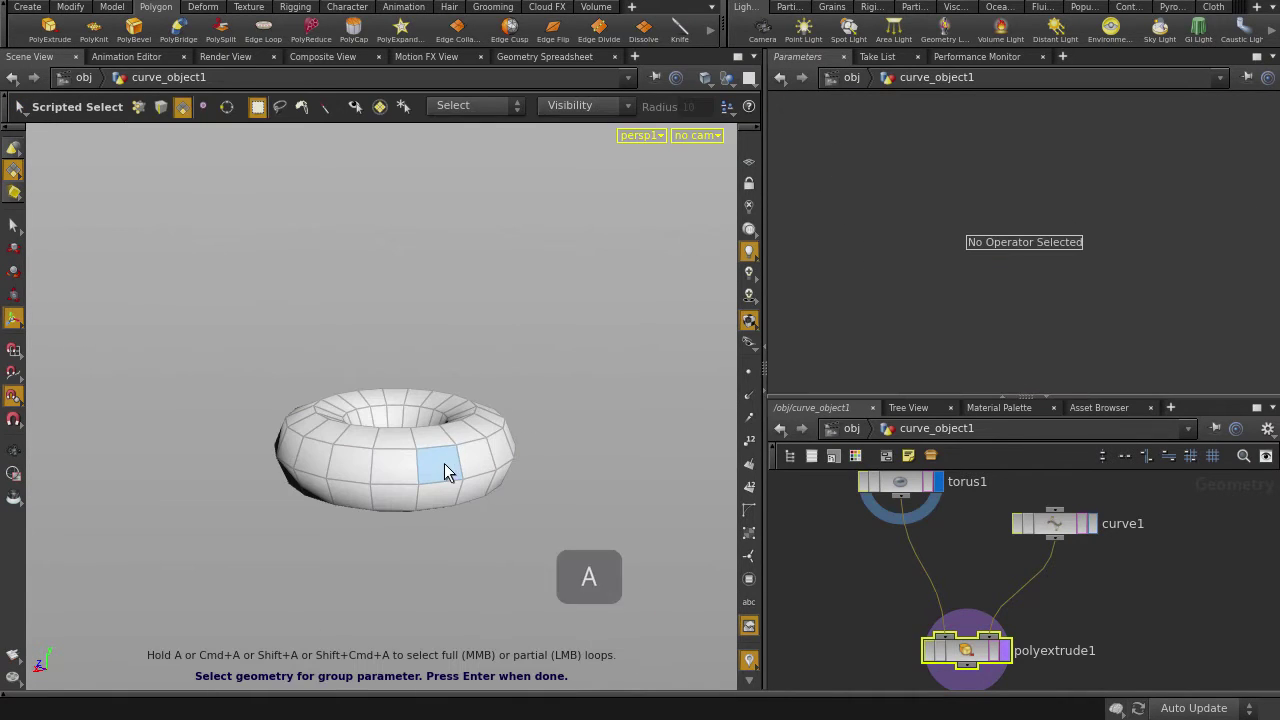
middle_click(446, 470)
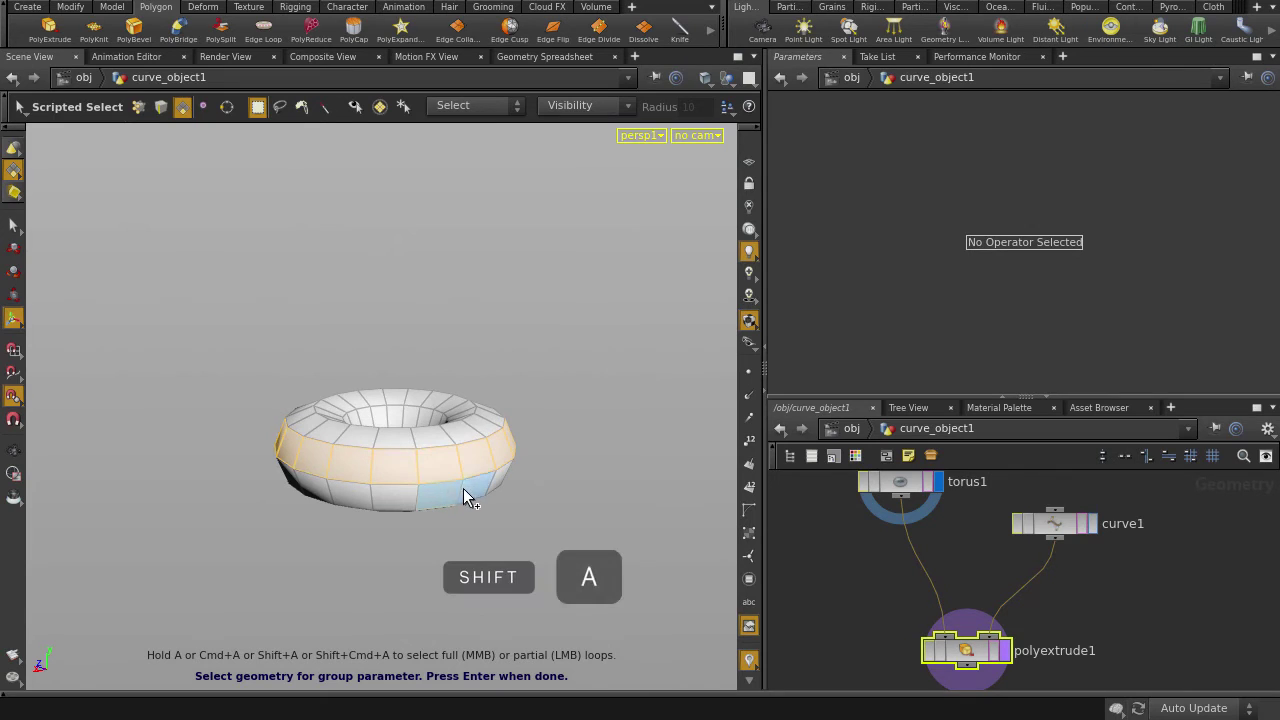
shift+middle_click(465, 490)
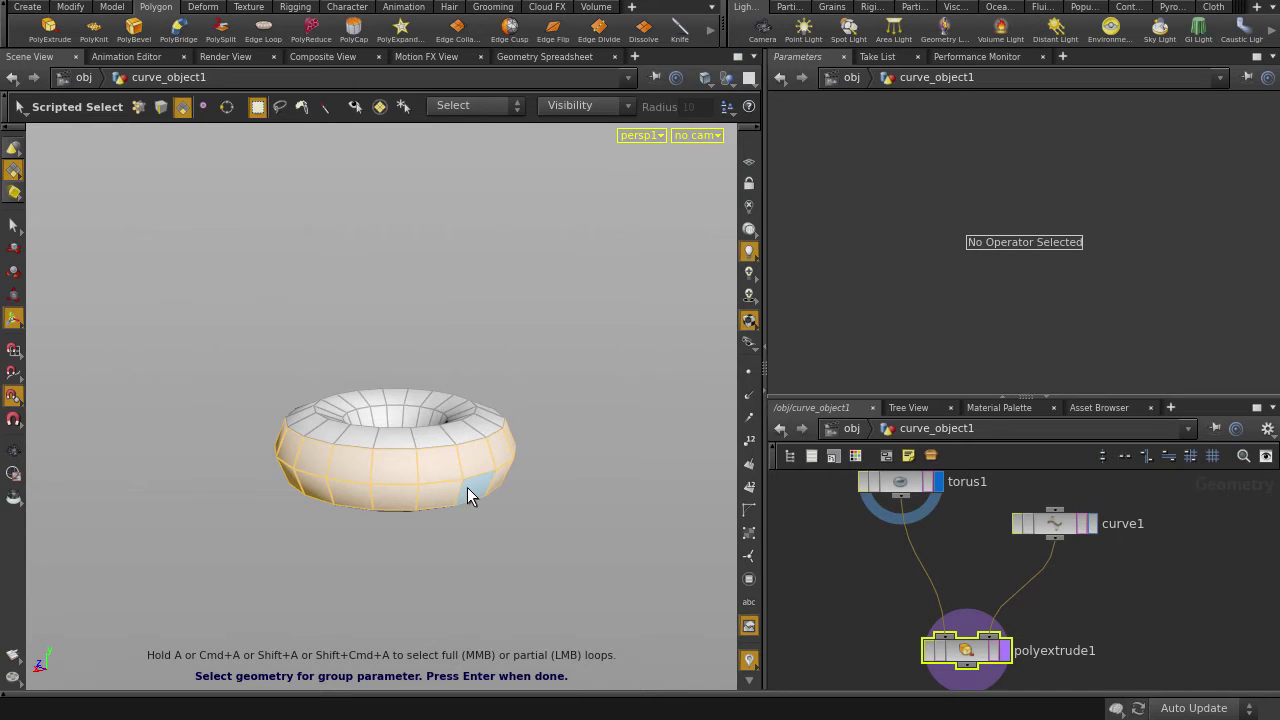
key(Return)
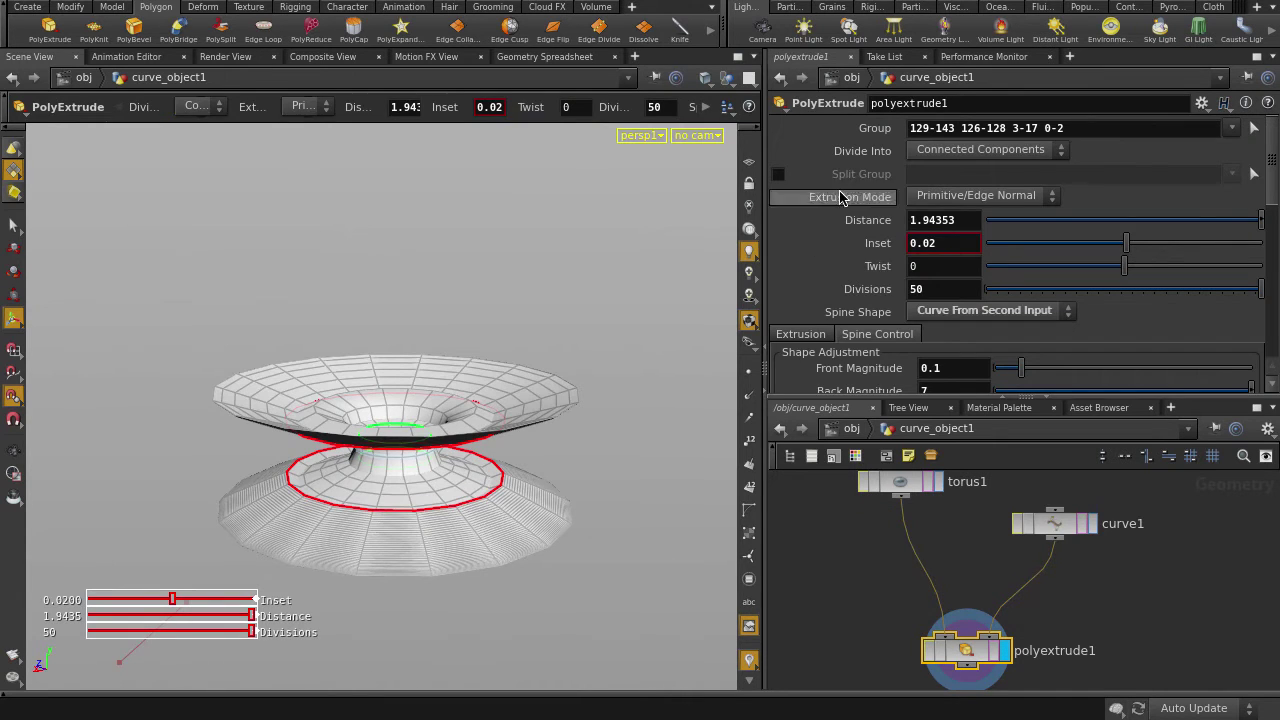
Enable Split Group and select the full rings of vertical edges in both outer face loops of the torus.
click(779, 175)
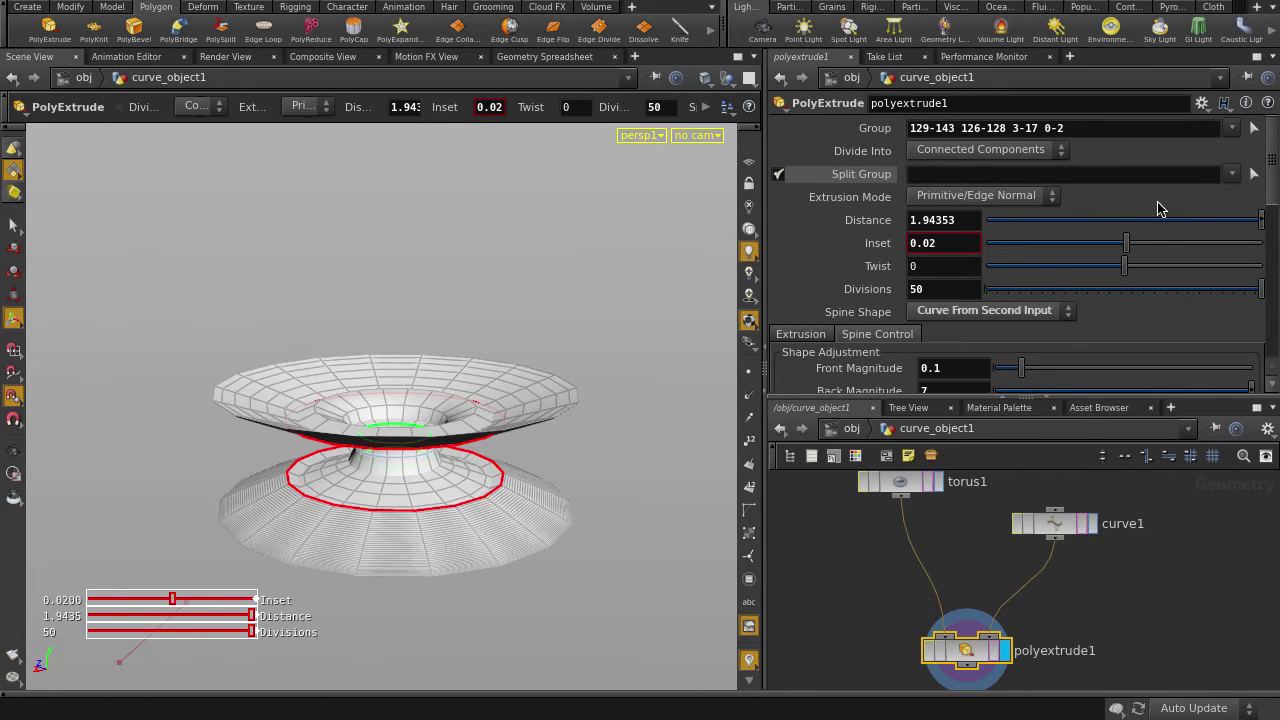
click(1254, 174)
key(3)
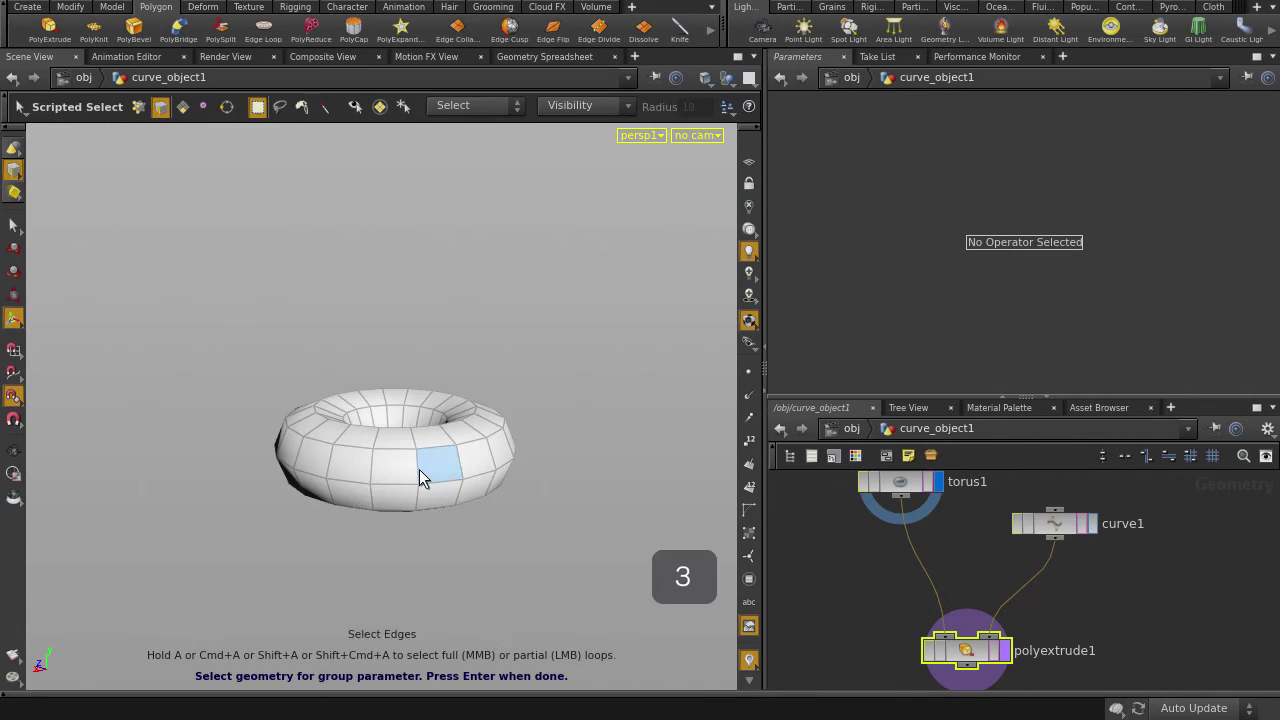
key(a)
middle_click(459, 466)
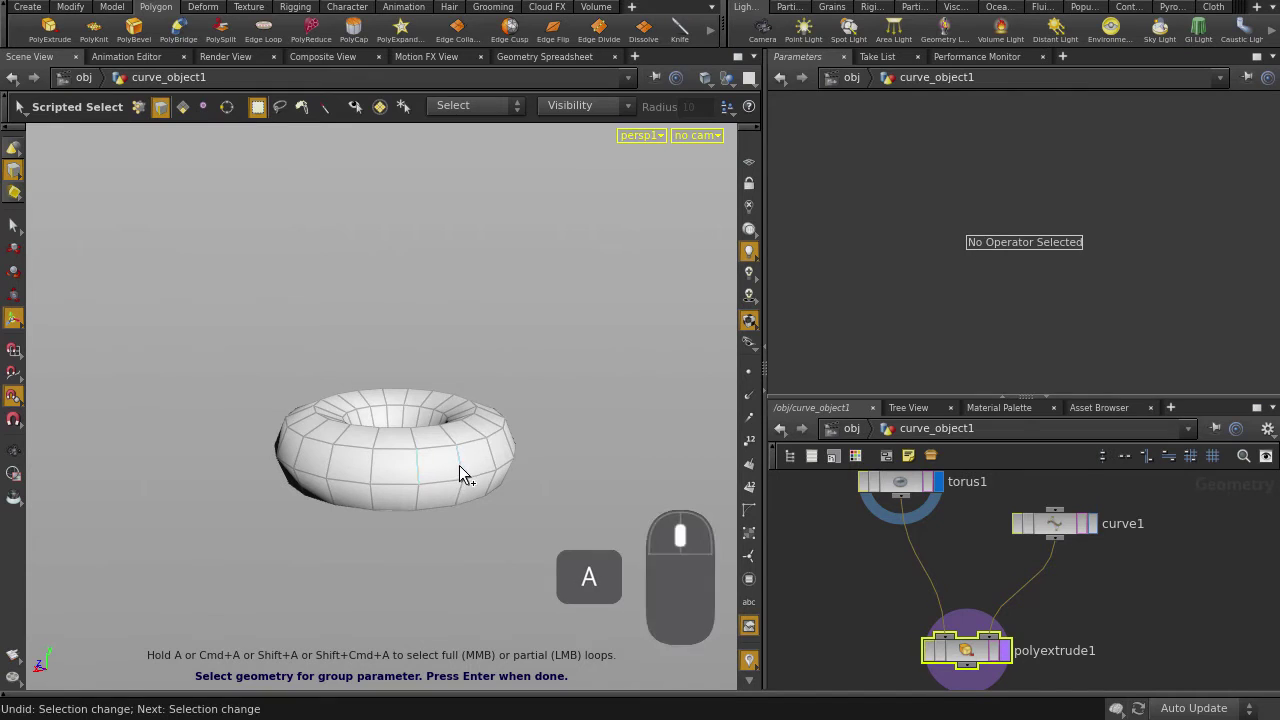
key(shift+a)
shift+middle_click(457, 506)
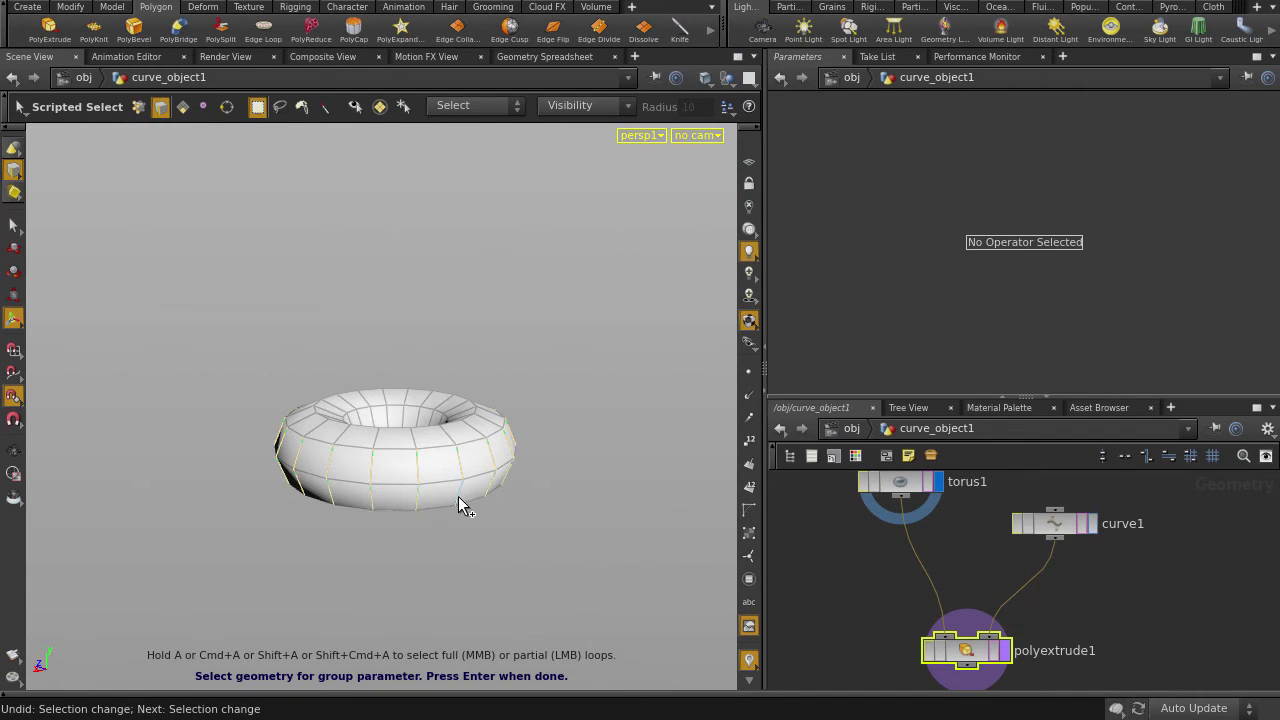
Show the torus in wireframe, deselect every second pair of vertical edges around it, and accept the remaining edges as the Split Group.
key(w)
alt+right_drag(405, 514, 558, 532)
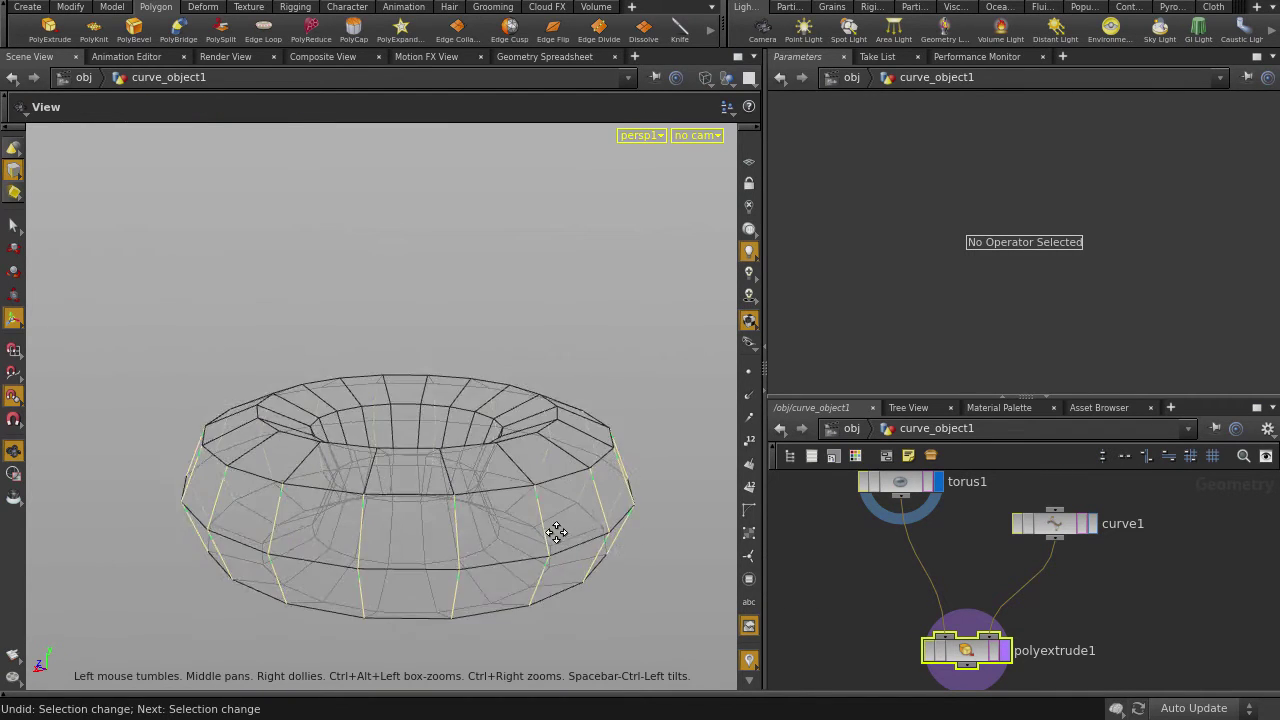
alt+drag(558, 532, 550, 510)
alt+middle_drag(550, 510, 534, 464)
ctrl+drag(385, 501, 384, 575)
alt+drag(402, 568, 344, 568)
ctrl+drag(375, 511, 409, 566)
alt+drag(407, 552, 395, 446)
key(space)
key(space)
key(space)
drag(443, 491, 351, 457)
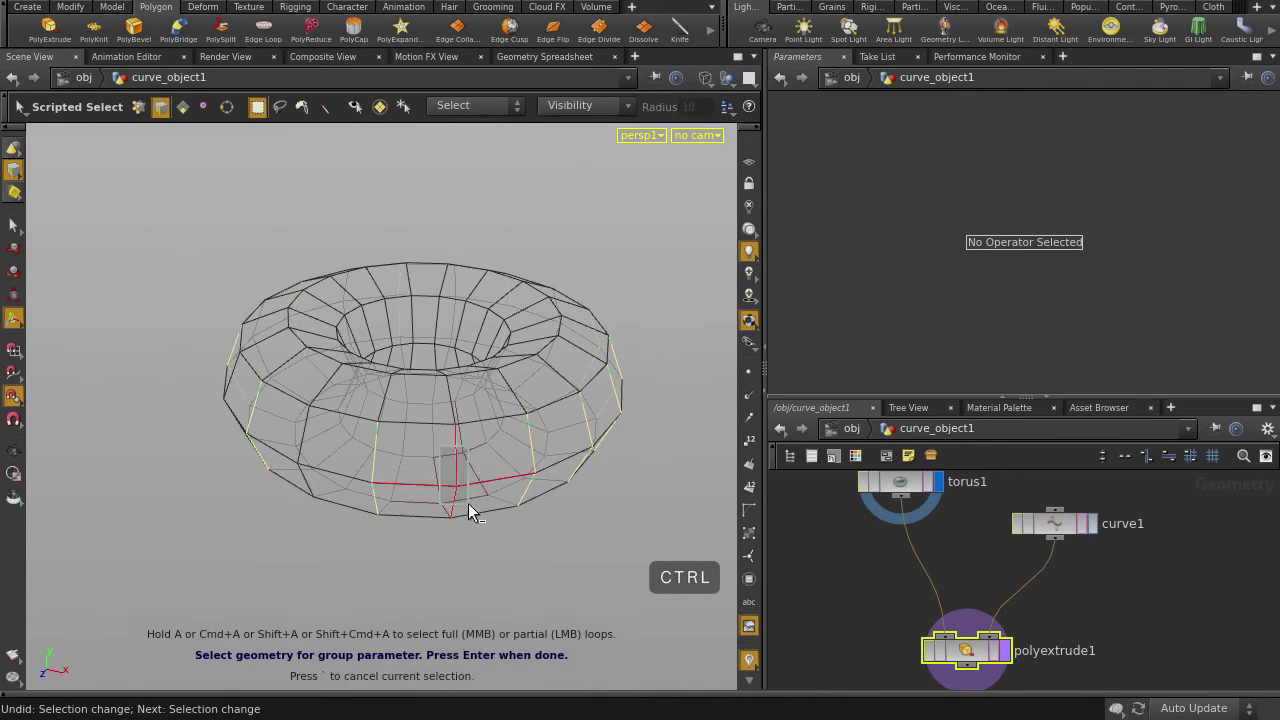
key(space)
drag(468, 503, 411, 476)
ctrl+drag(516, 556, 517, 558)
mouse_move(510, 545)
alt+mouse_down()
mouse_move(423, 514)
mouse_move(448, 562)
mouse_move(440, 582)
alt+mouse_up()
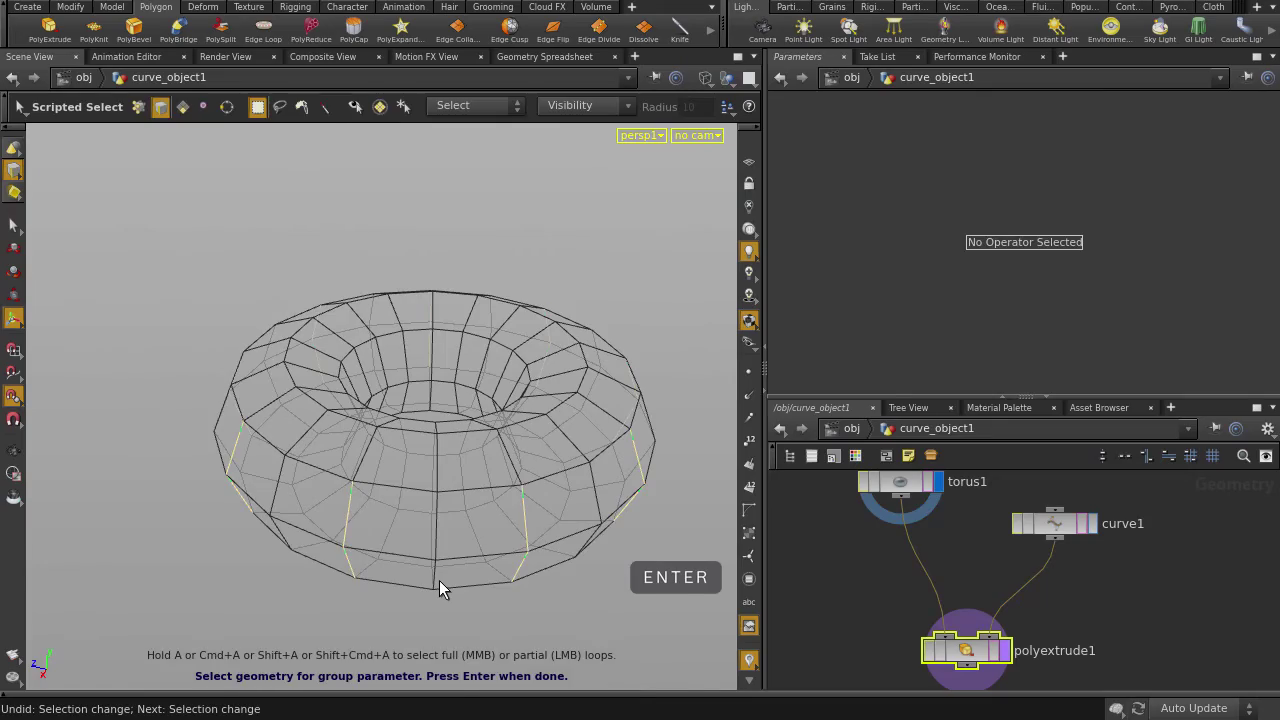
Reset the spine's Front and Back Magnitude to 1 and its Front and Back Blend to 0.
alt+right_drag(528, 450, 429, 440)
alt+drag(429, 440, 417, 490)
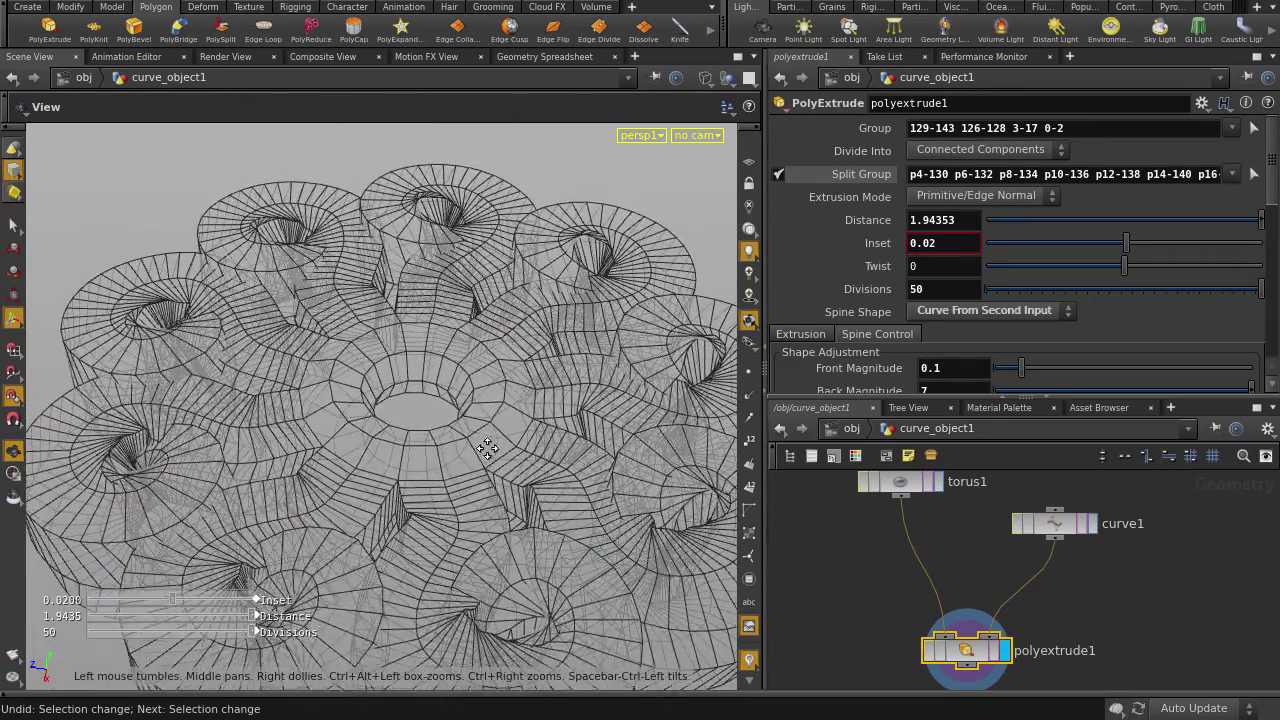
alt+right_drag(417, 490, 289, 360)
key(w)
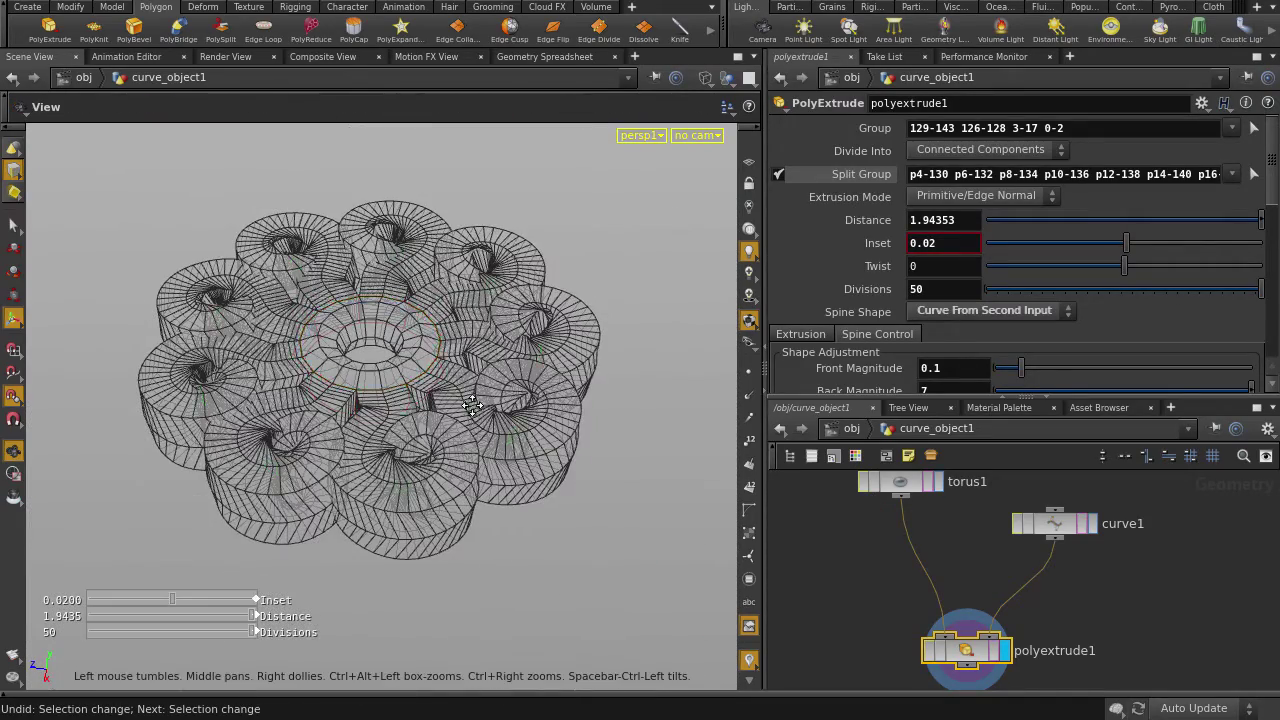
drag(430, 443, 531, 457)
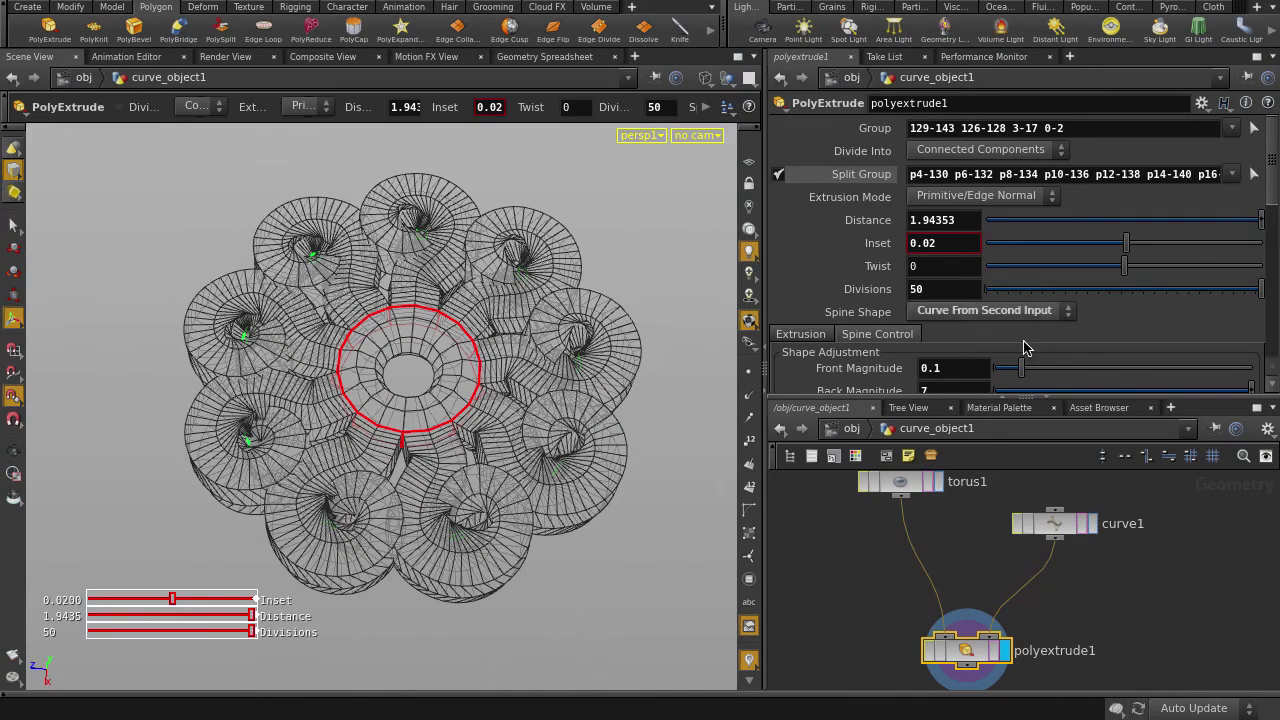
click(1033, 401)
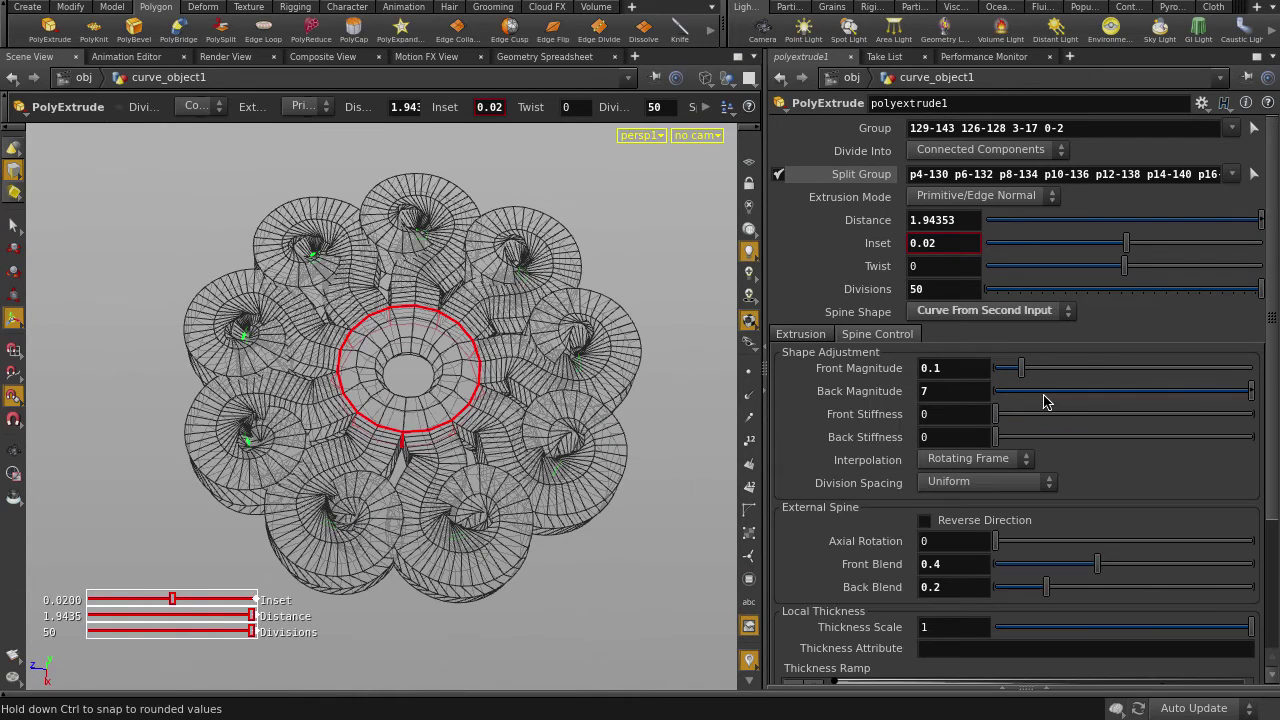
ctrl+middle_click(970, 368)
ctrl+middle_click(972, 391)
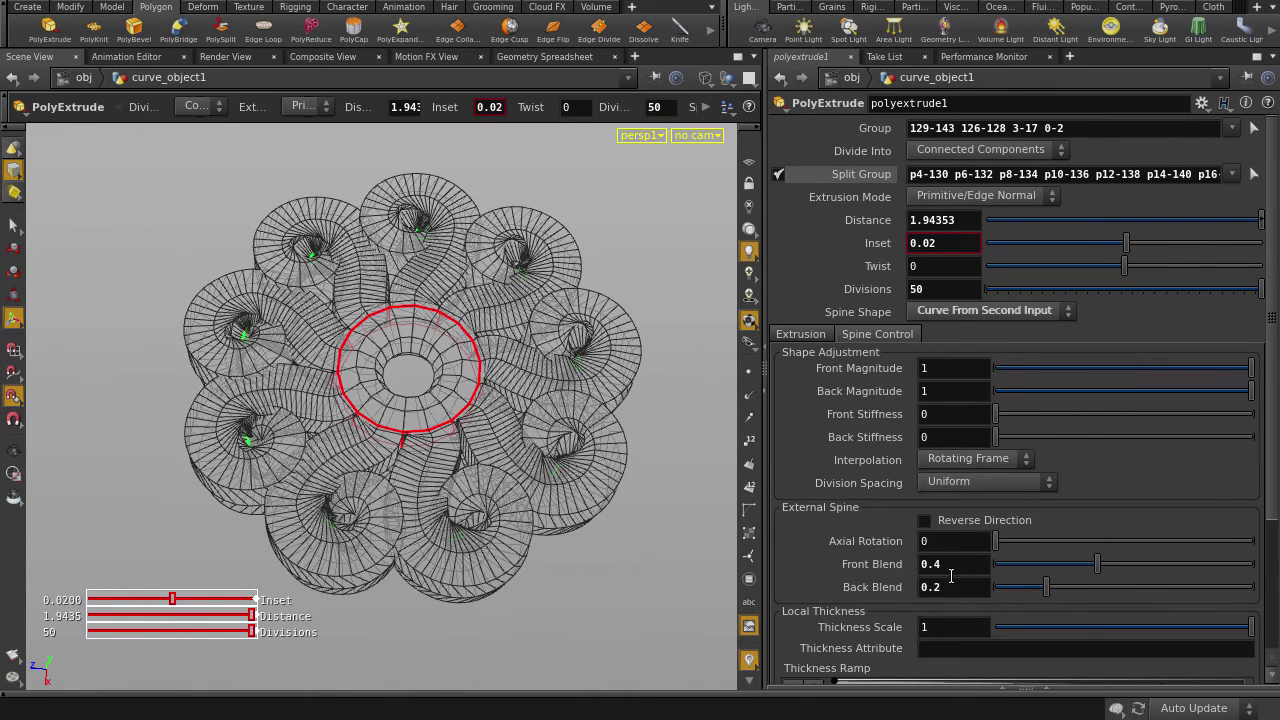
middle_click(960, 564)
middle_click(960, 587)
Flatten the Thickness Ramp to a single full-thickness point and set the extrusion's Inset to 0.92.
scroll(1137, 563, down, 5)
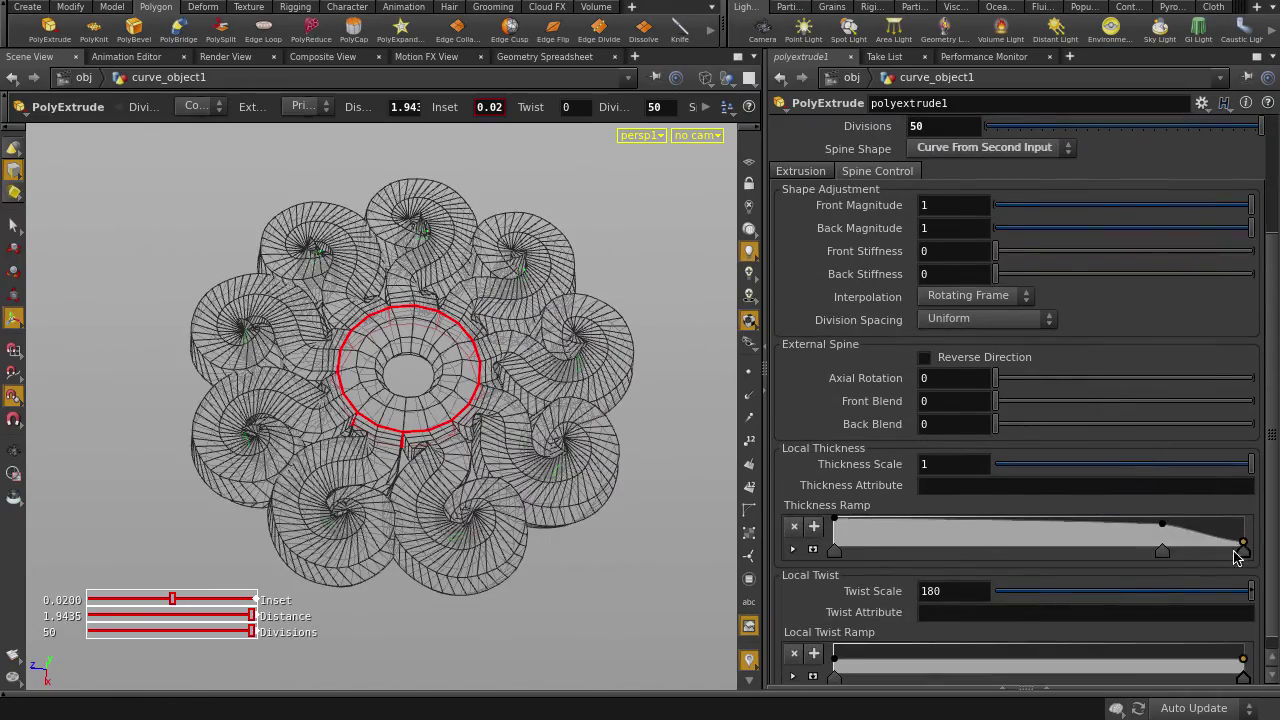
scroll(1030, 372, up, 2)
middle_drag(956, 211, 1044, 219)
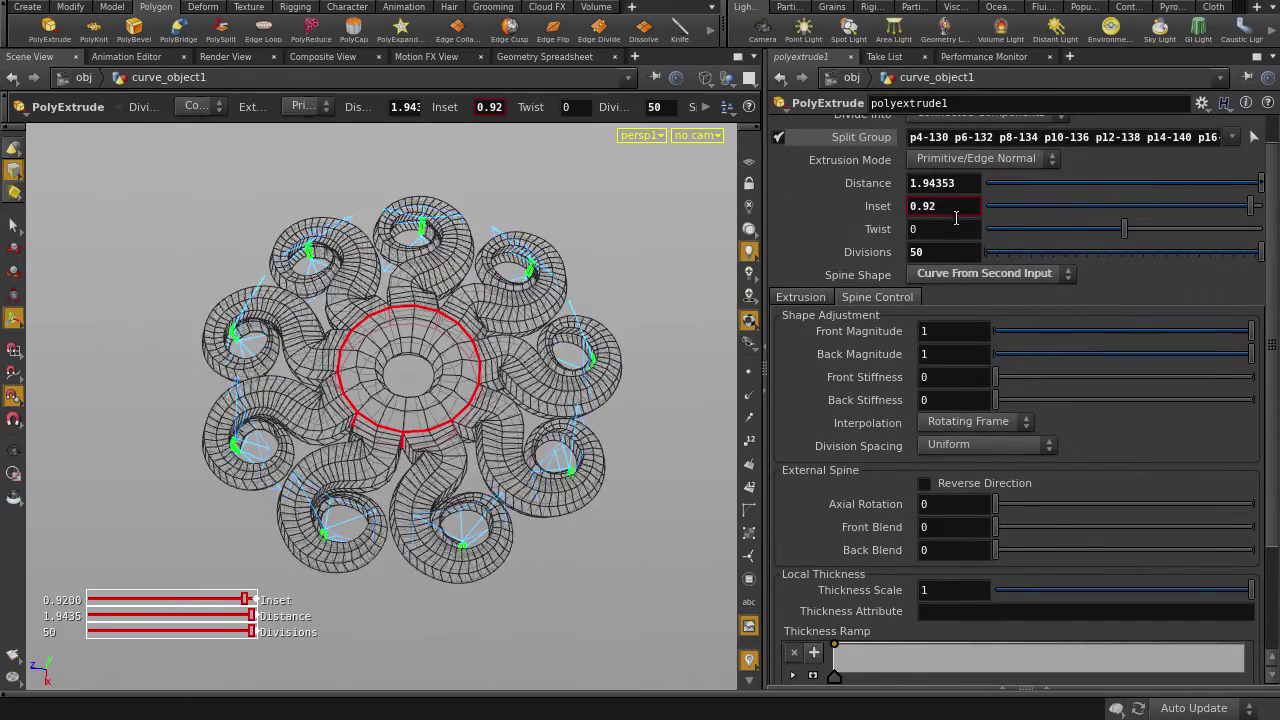
Set the external spine's Front Blend to 0.258, Back Blend to 0.227 and Axial Rotation to 54.
drag(997, 531, 1054, 562)
middle_click(999, 507)
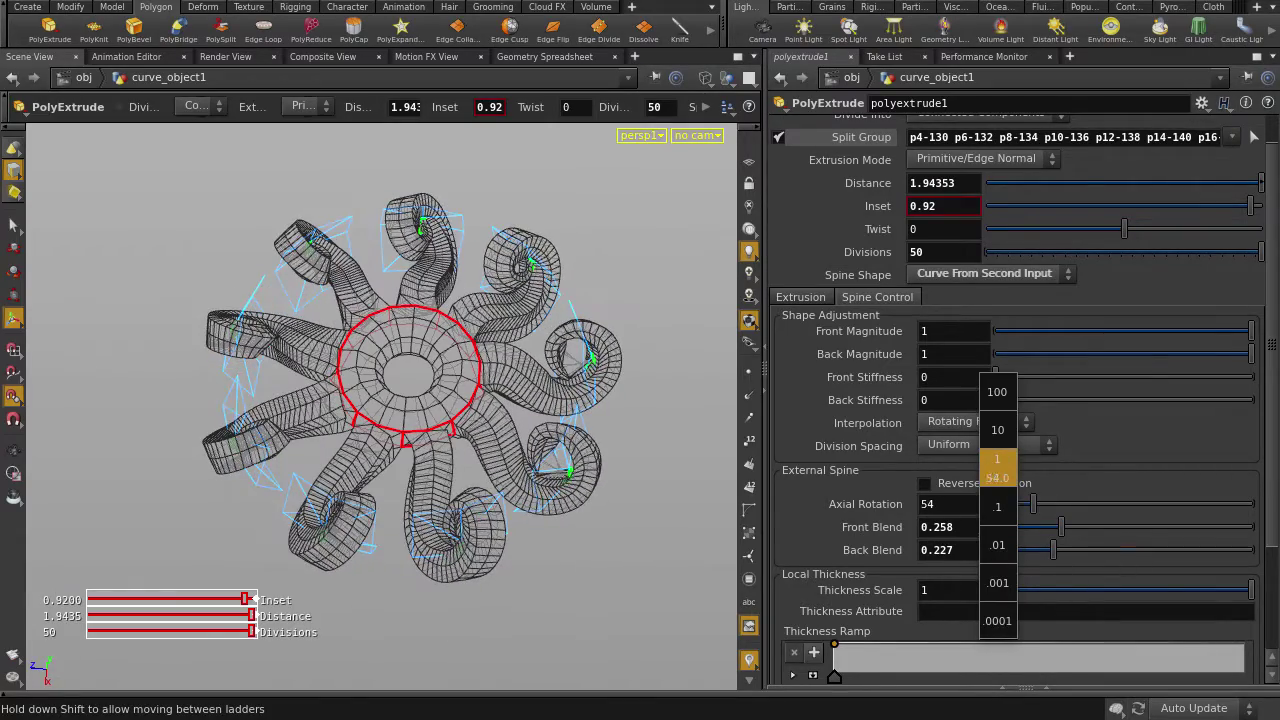
alt+drag(654, 471, 637, 411)
alt+right_drag(637, 411, 728, 449)
alt+middle_drag(728, 449, 483, 347)
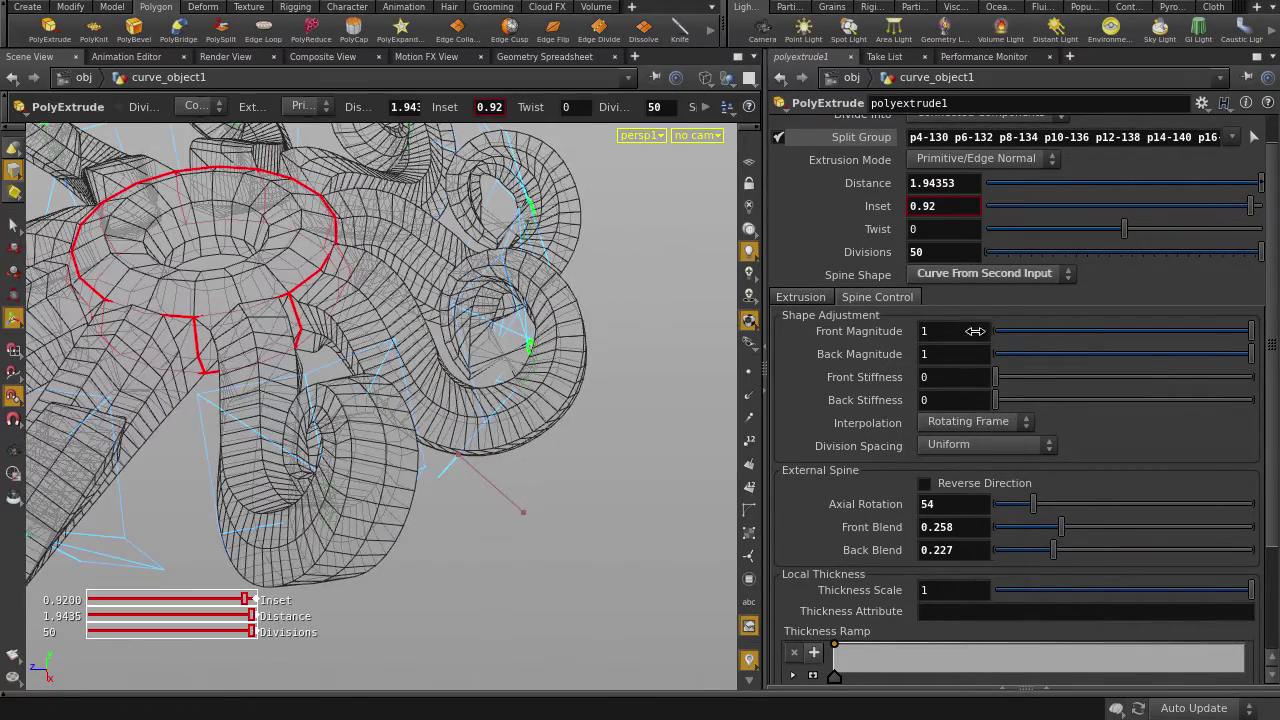
Set the spine's Front Magnitude to 5.1 and Back Magnitude to 0.0001, with the extrusion's Distance at about 2.9435 and Inset at 1.01.
middle_drag(975, 331, 777, 326)
middle_drag(957, 181, 1020, 244)
Taper the tips with the Thickness Ramp: a low end point and a nearly full-thickness point about three quarters along.
scroll(1100, 500, down, 3)
drag(1243, 565, 1252, 591)
drag(1148, 583, 1151, 572)
Return the model to shaded display and set the external spine's Back Blend to 0.009 and Axial Rotation to 60.
mouse_move(605, 578)
alt+right_down()
mouse_move(609, 606)
mouse_move(508, 551)
alt+right_up()
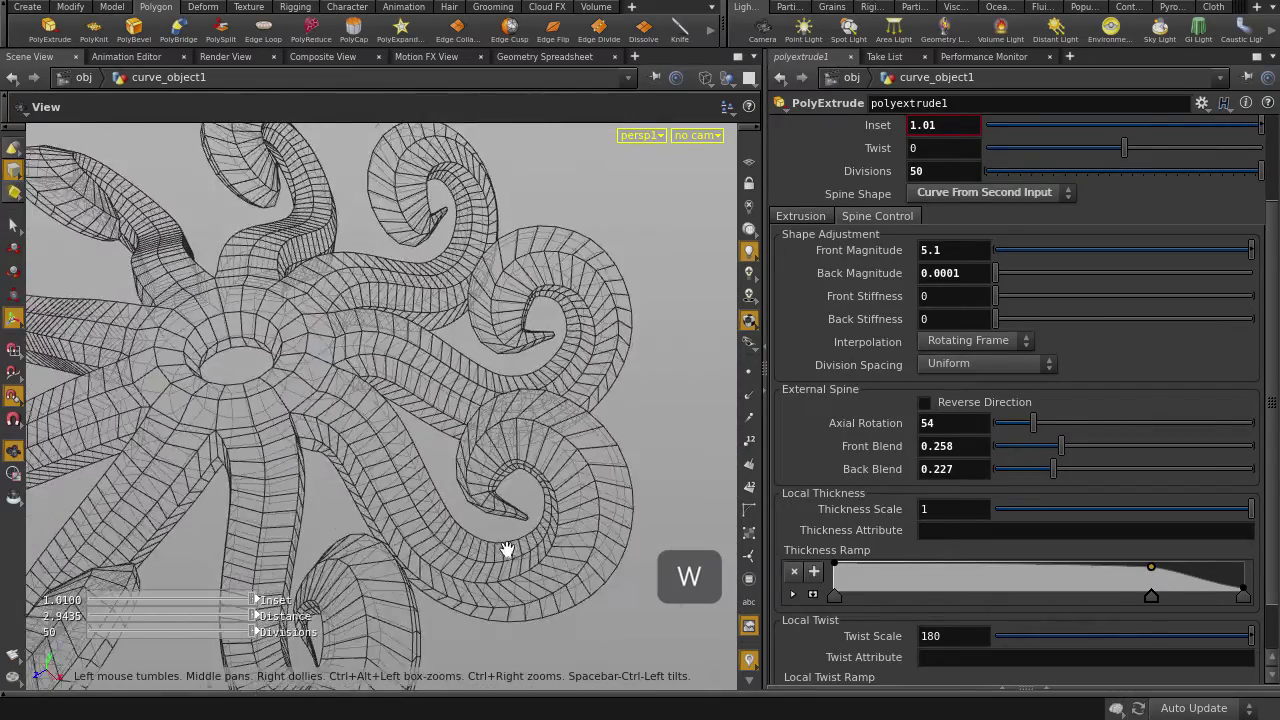
alt+drag(508, 551, 528, 528)
key(w)
mouse_move(1053, 469)
mouse_down()
mouse_move(997, 469)
mouse_move(1012, 432)
mouse_move(1068, 432)
mouse_move(1008, 432)
mouse_move(1045, 438)
mouse_move(1036, 446)
mouse_up()
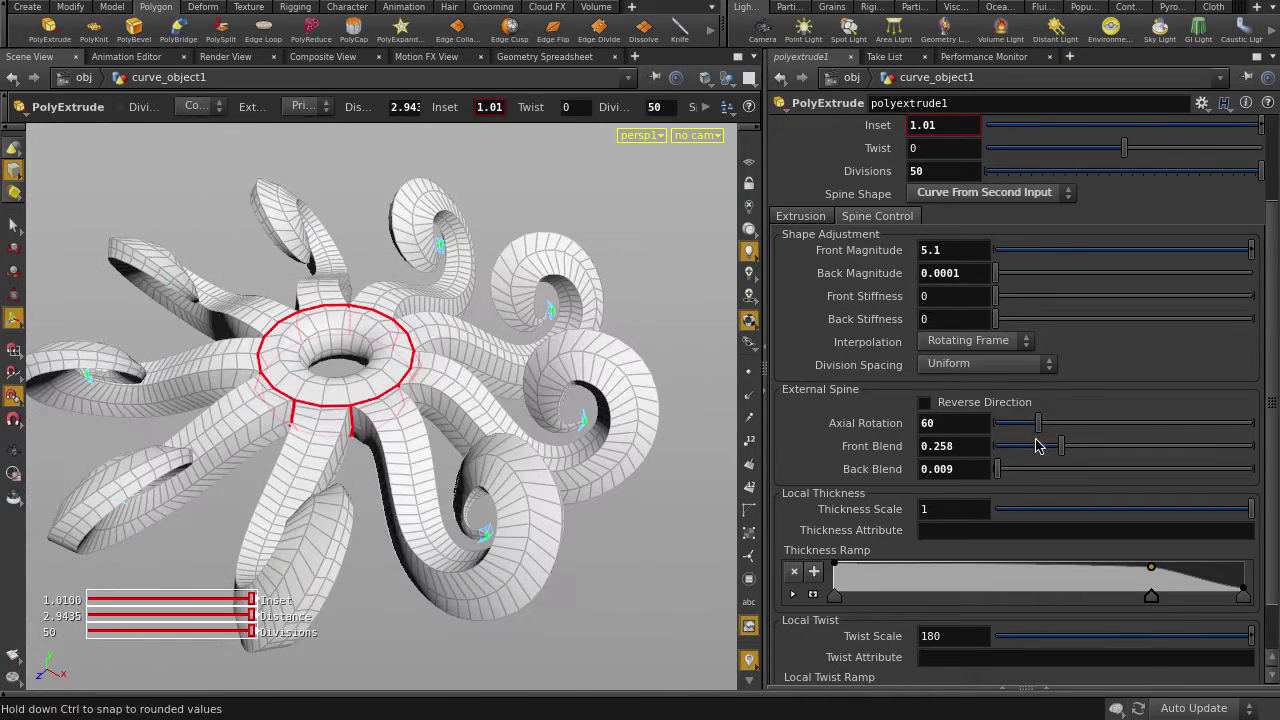
Try reversing the external spine's direction and restore the original direction.
click(928, 403)
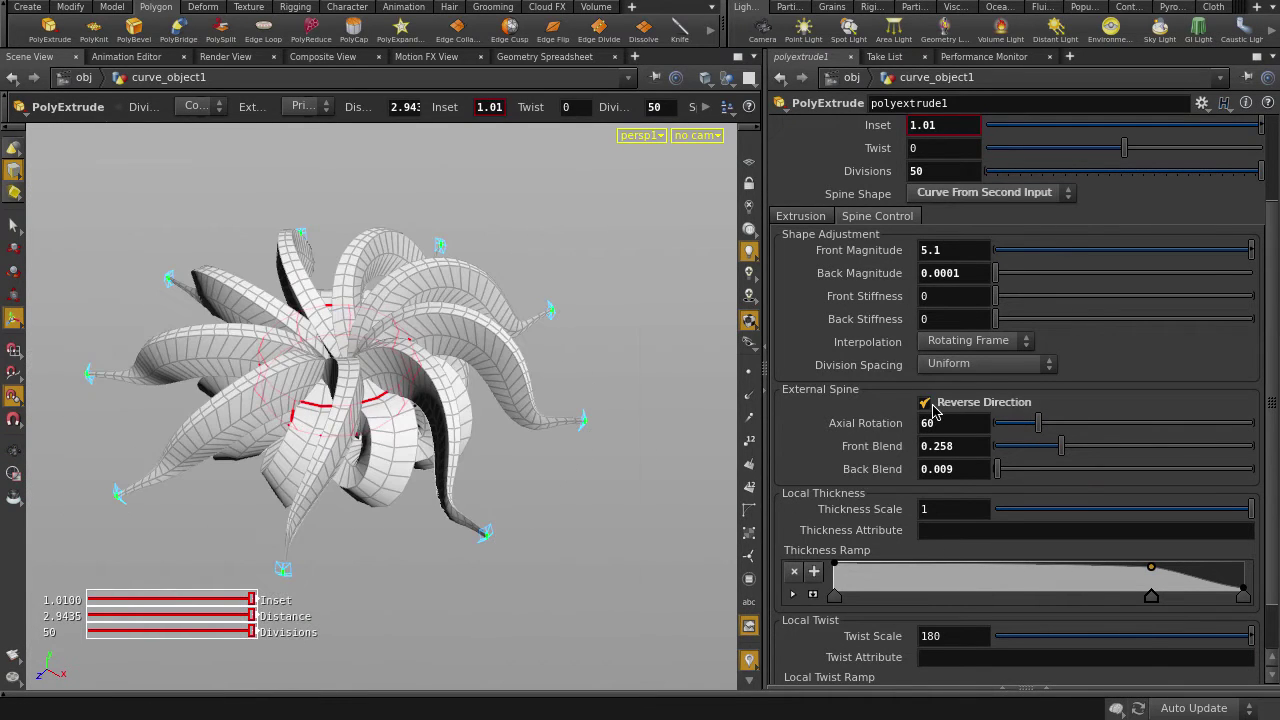
click(931, 406)
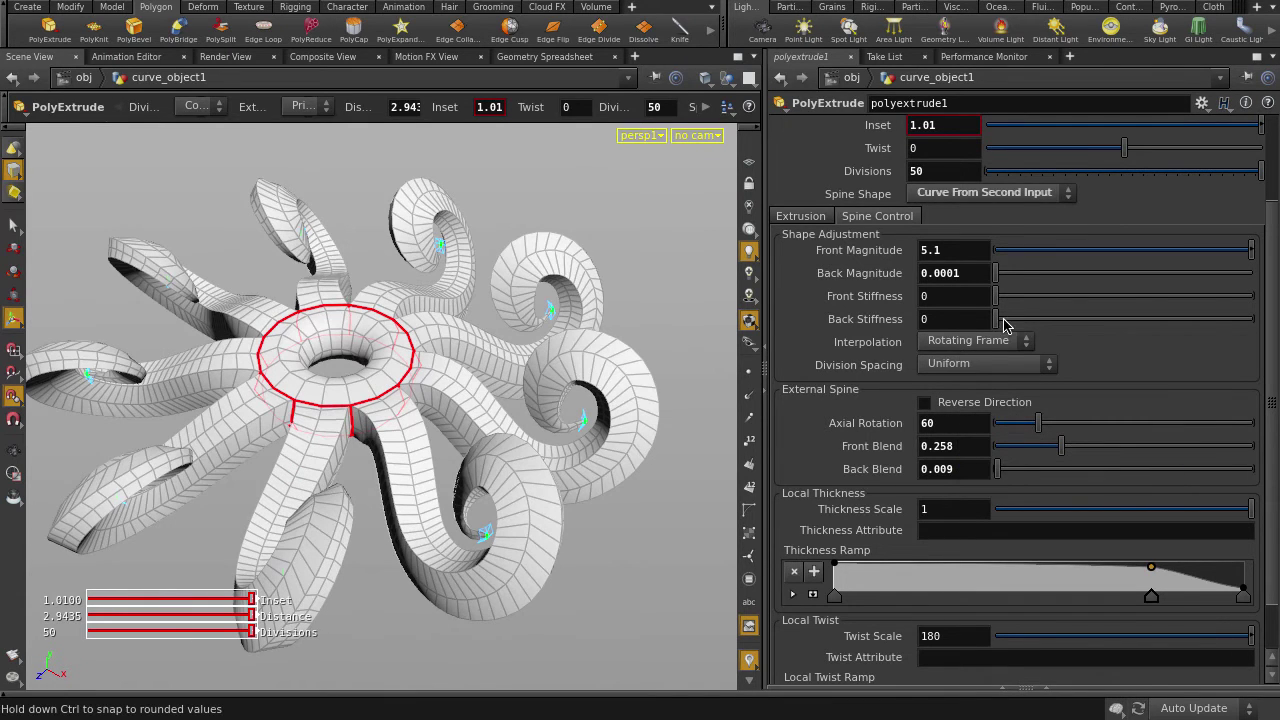
Try a Back Stiffness of 0.227, reset it to 0, and set the spine's Back Magnitude to 4.0001.
drag(1004, 325, 1053, 320)
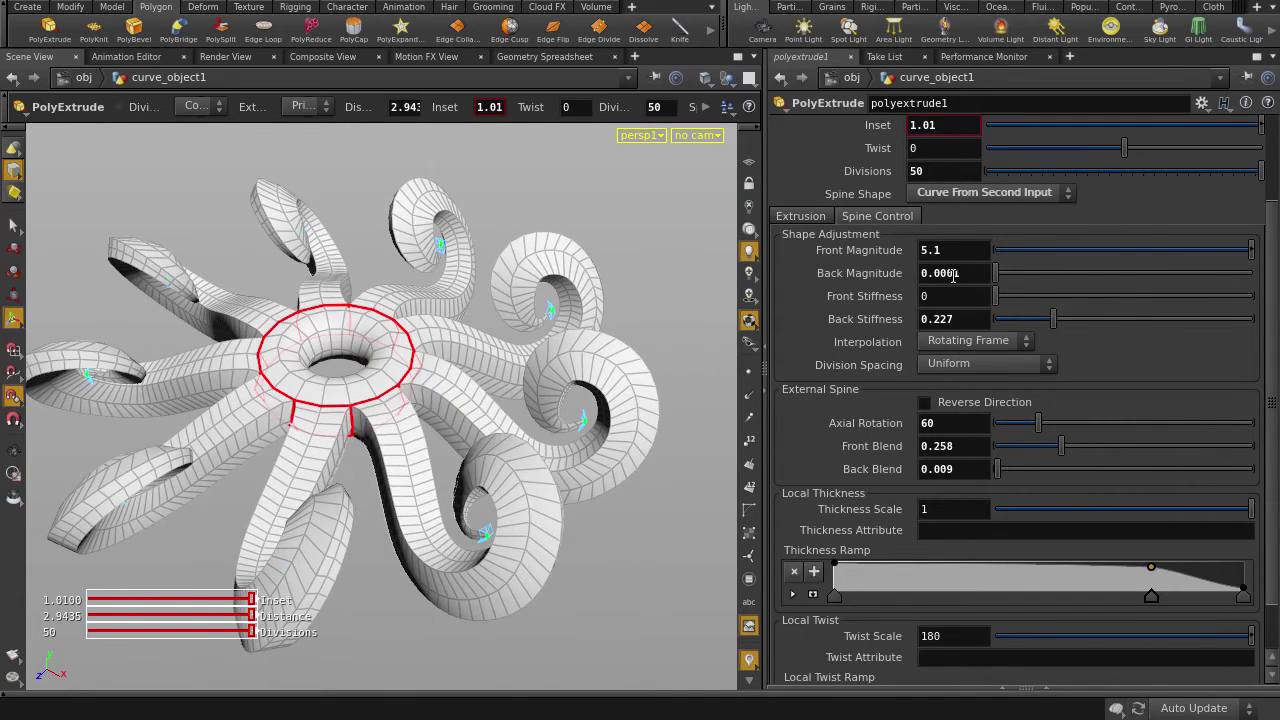
middle_drag(957, 232, 1038, 239)
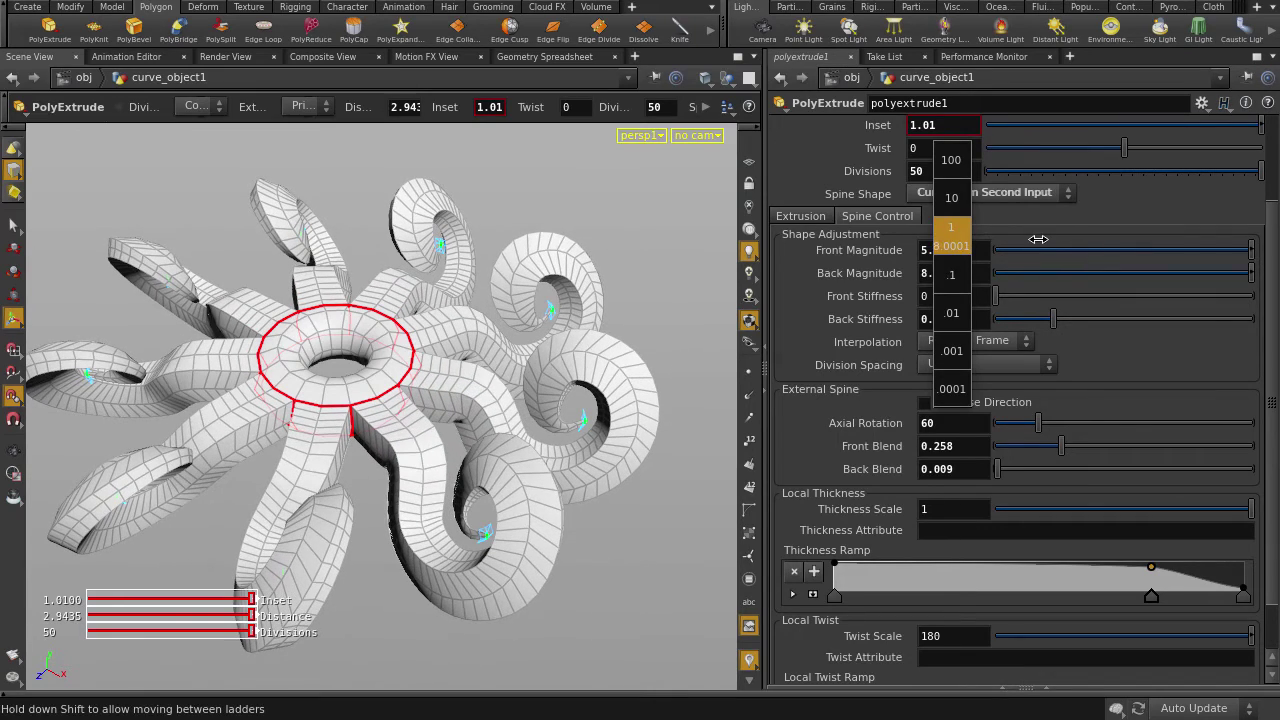
drag(1062, 323, 994, 322)
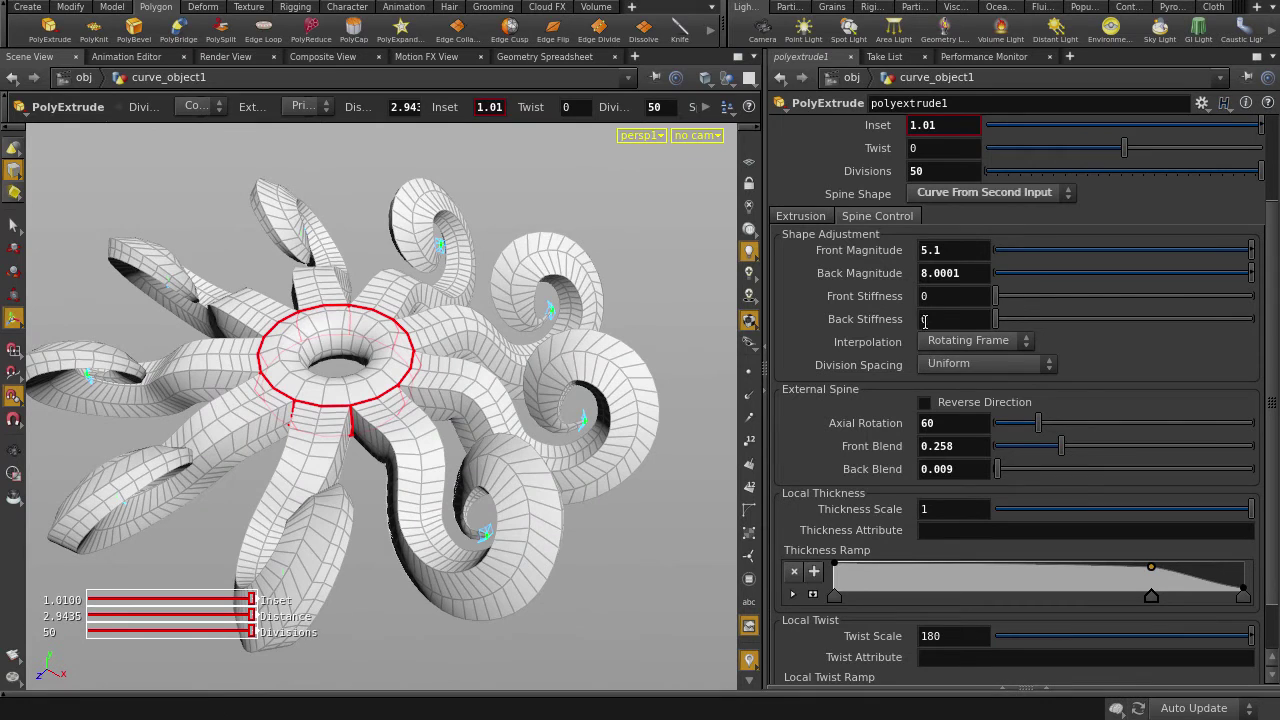
middle_drag(987, 239, 917, 253)
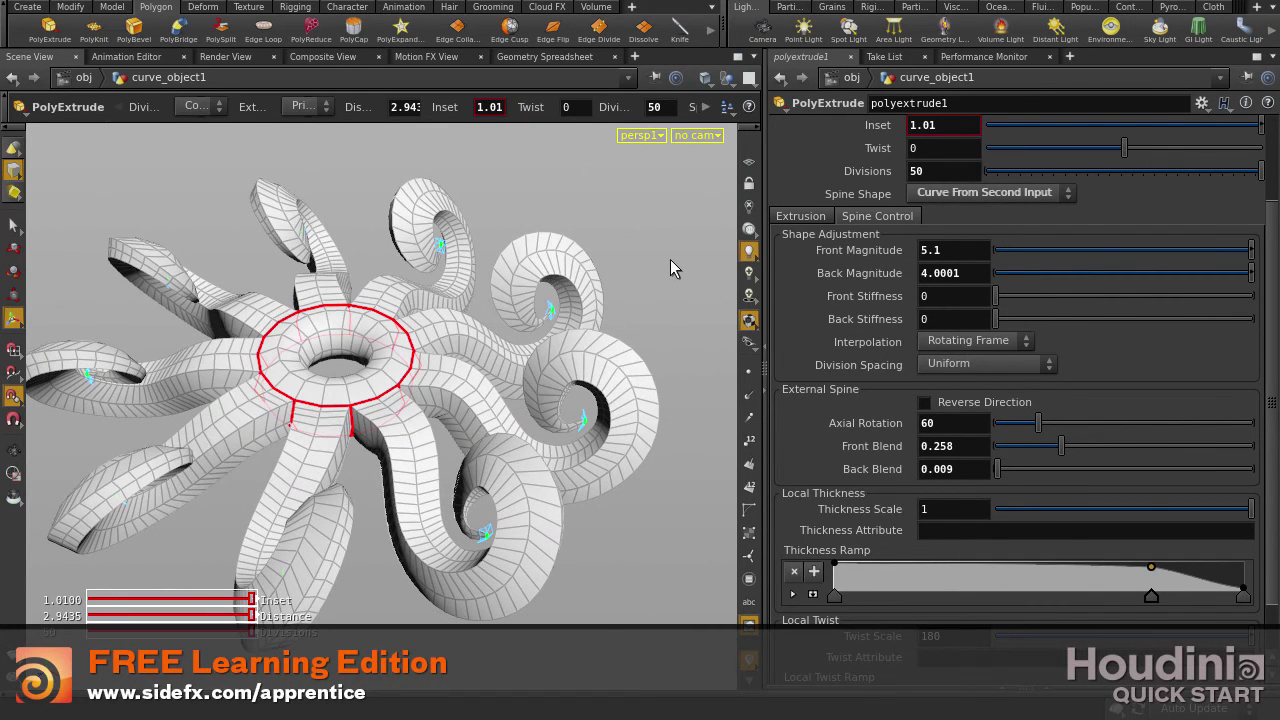